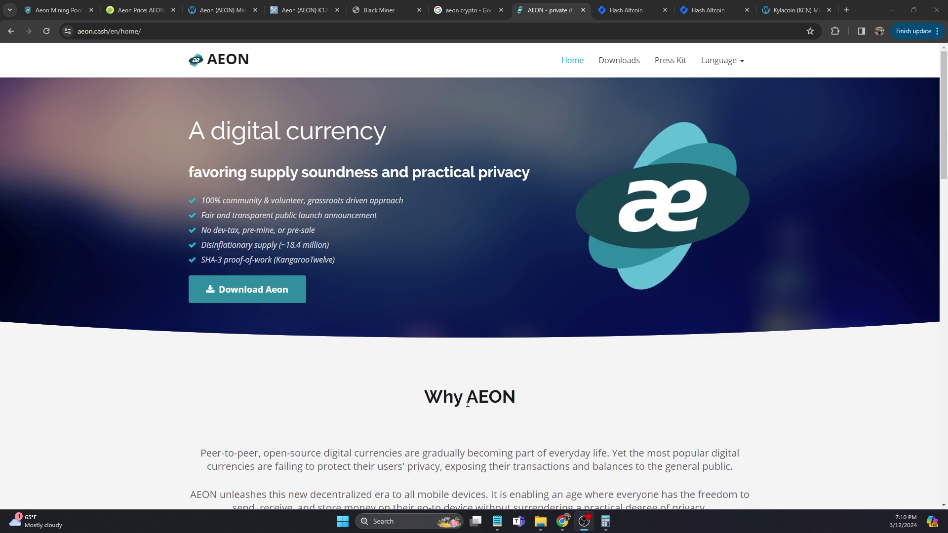
# View the Blackminer F1 Mini product page, reviewing its $179 price and single-chip FPGA description.
pyautogui.click(702, 7)
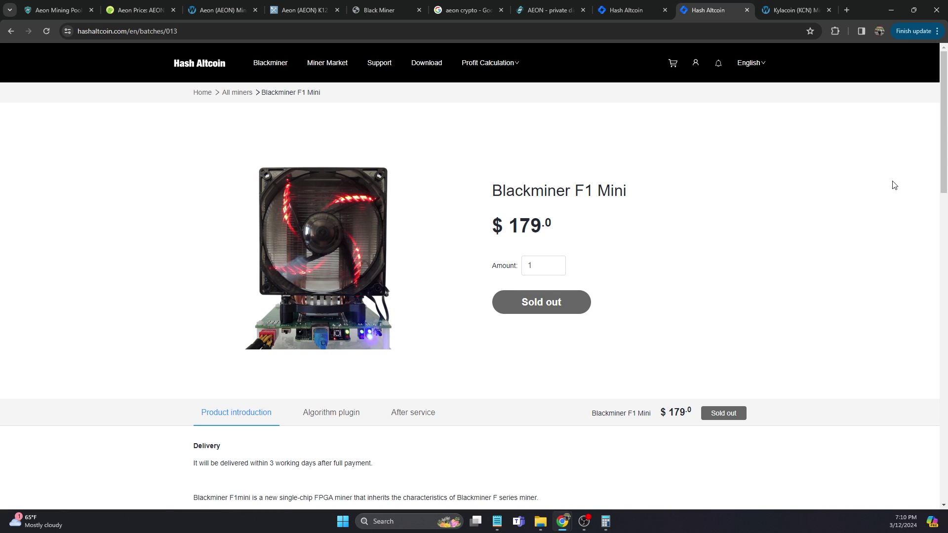
pyautogui.scroll(-3, 830, 224)
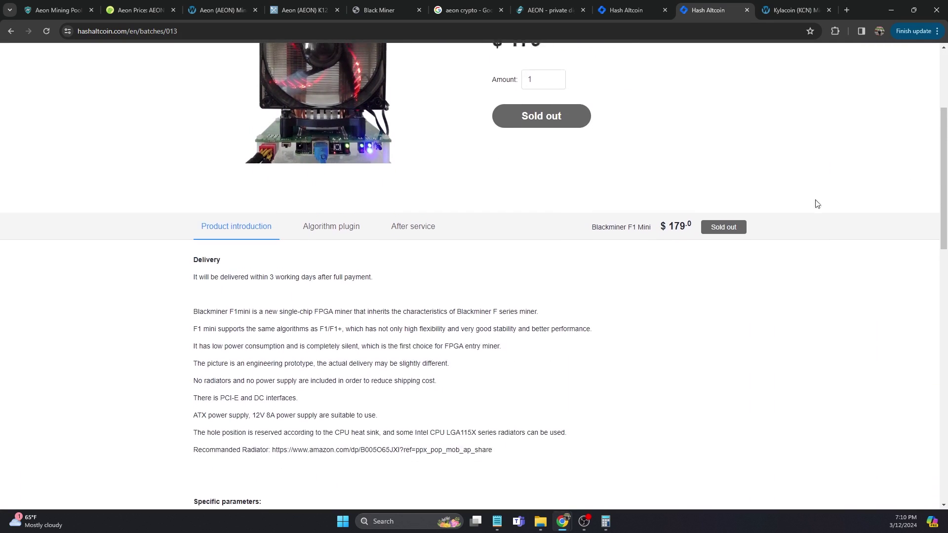
pyautogui.scroll(2, 807, 216)
pyautogui.scroll(2, 803, 254)
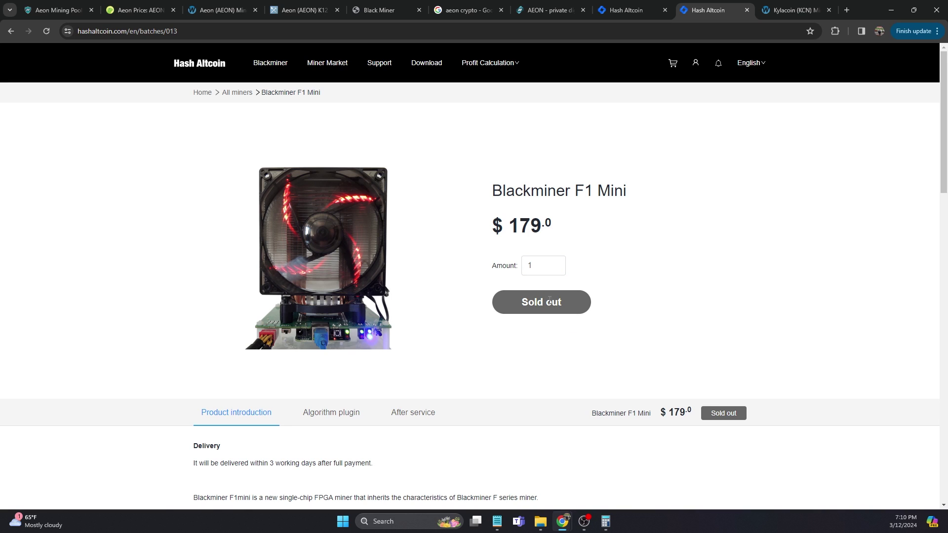
pyautogui.scroll(-3, 599, 264)
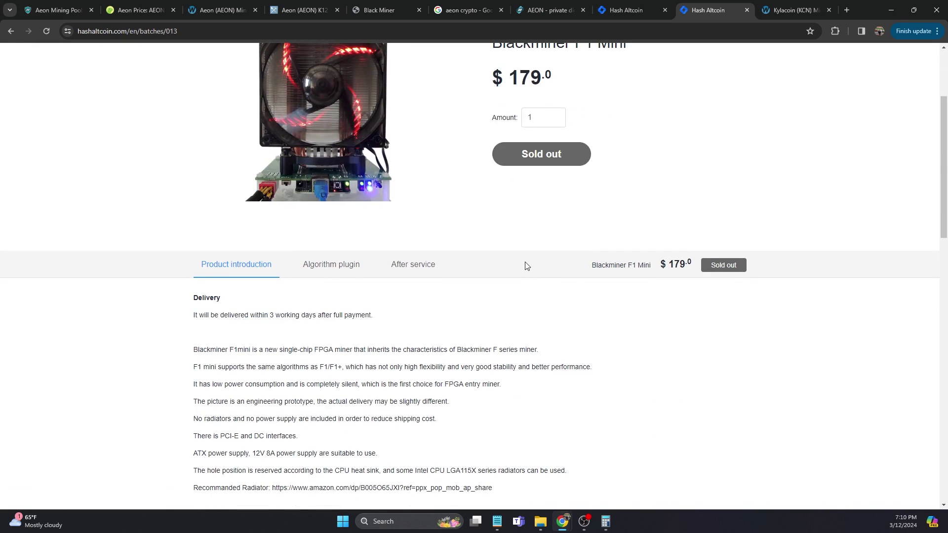
pyautogui.scroll(-1, 437, 371)
pyautogui.scroll(4, 438, 372)
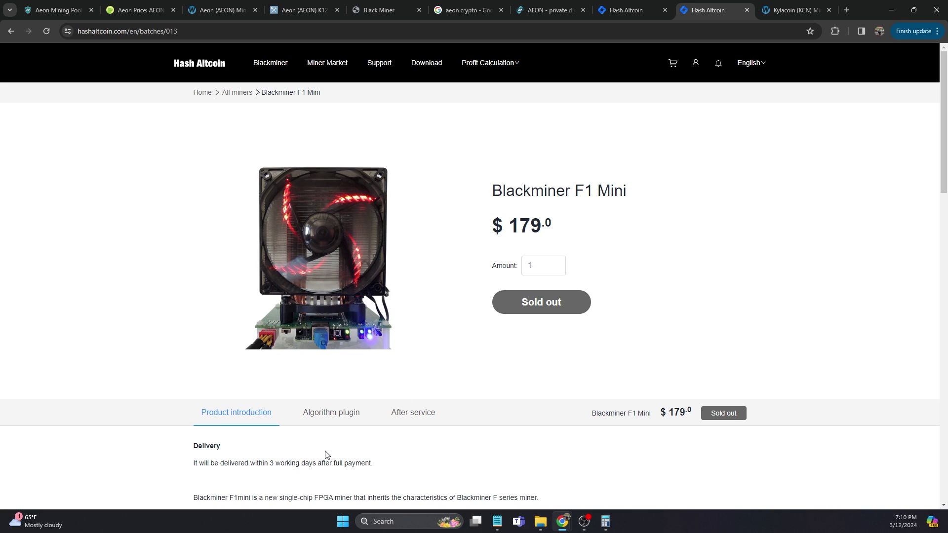
# Open the Pool/Miner page under Configuration in the Black Miner dashboard.
pyautogui.click(368, 11)
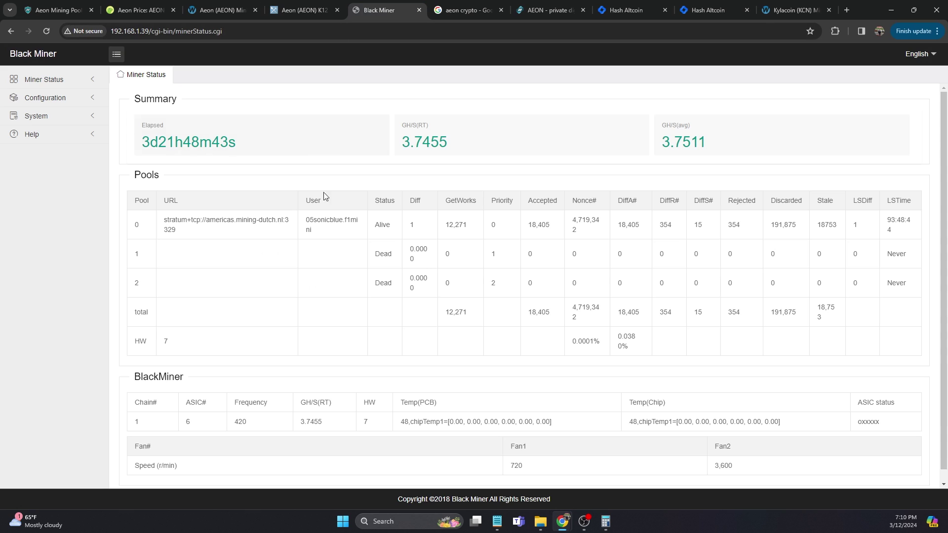
pyautogui.click(48, 100)
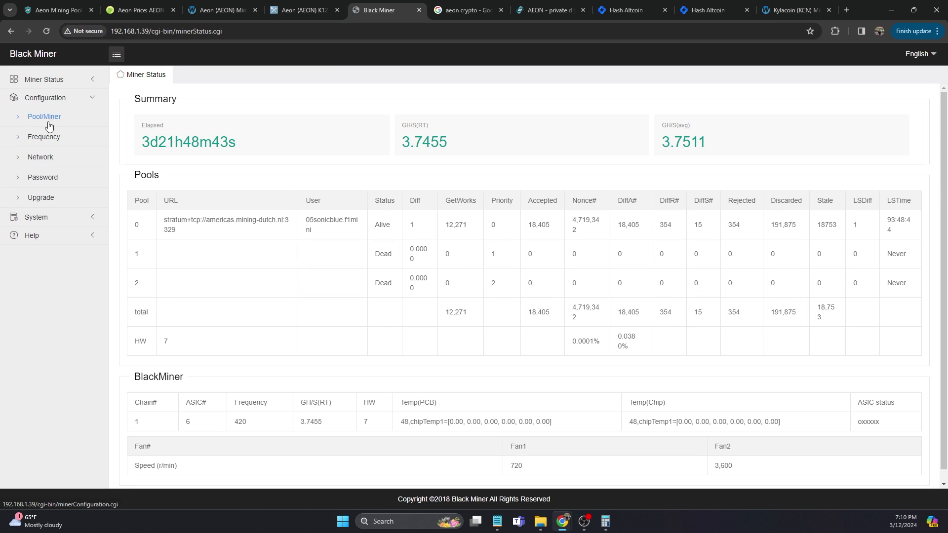
pyautogui.click(45, 118)
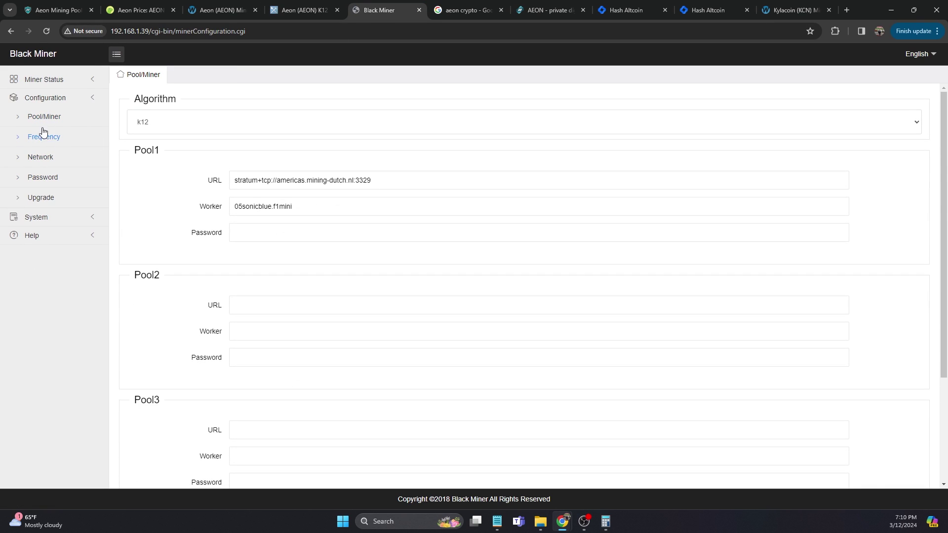
# Browse the Algorithm dropdown's supported algorithms, with k12 as the current choice.
pyautogui.click(281, 122)
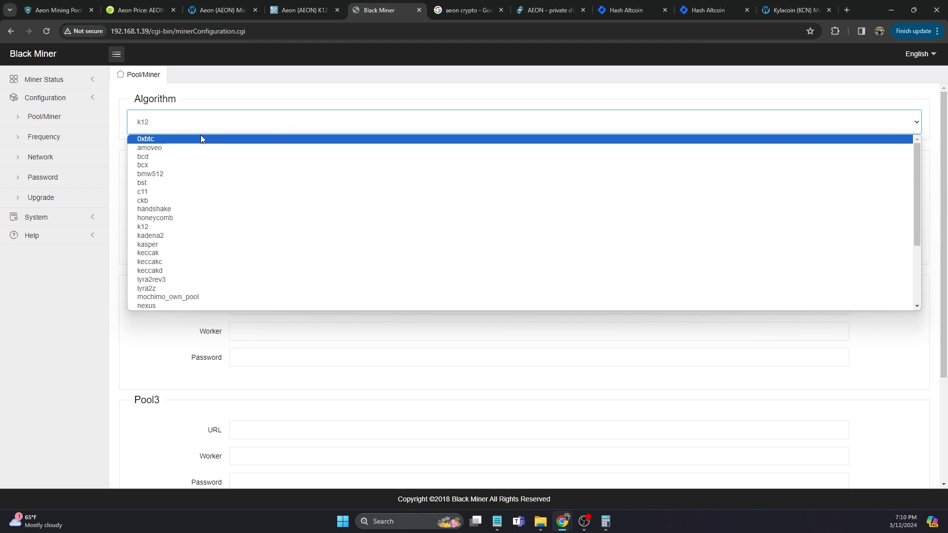
pyautogui.scroll(-1, 200, 169)
pyautogui.scroll(-3, 200, 170)
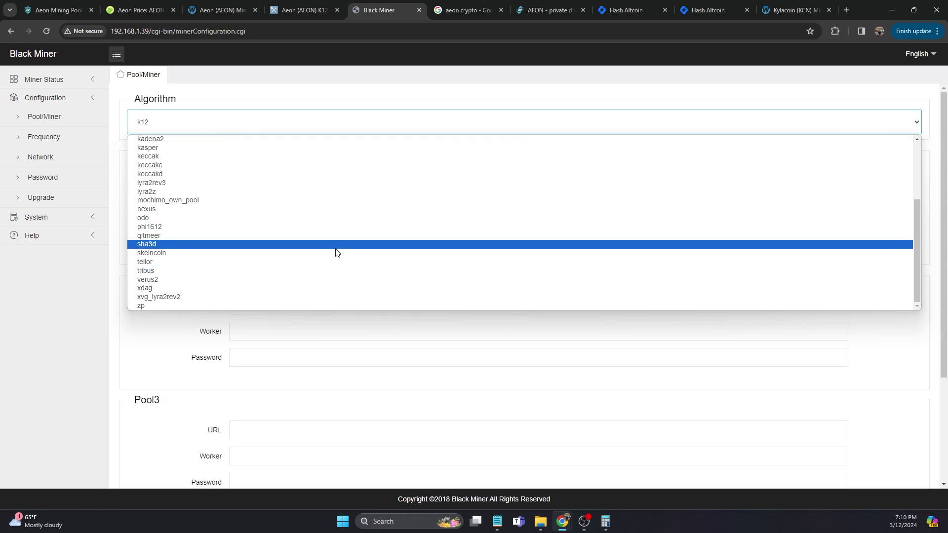
pyautogui.scroll(4, 328, 257)
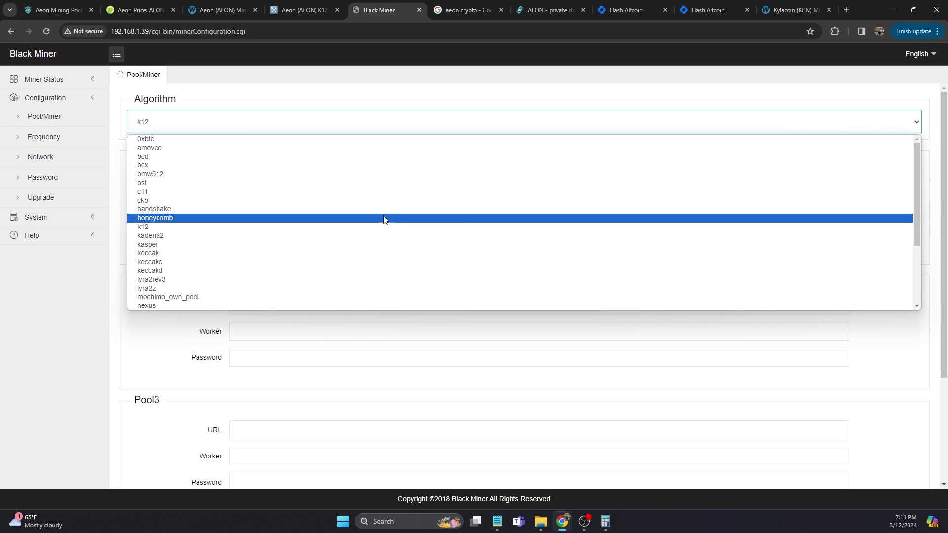
pyautogui.scroll(-2, 390, 220)
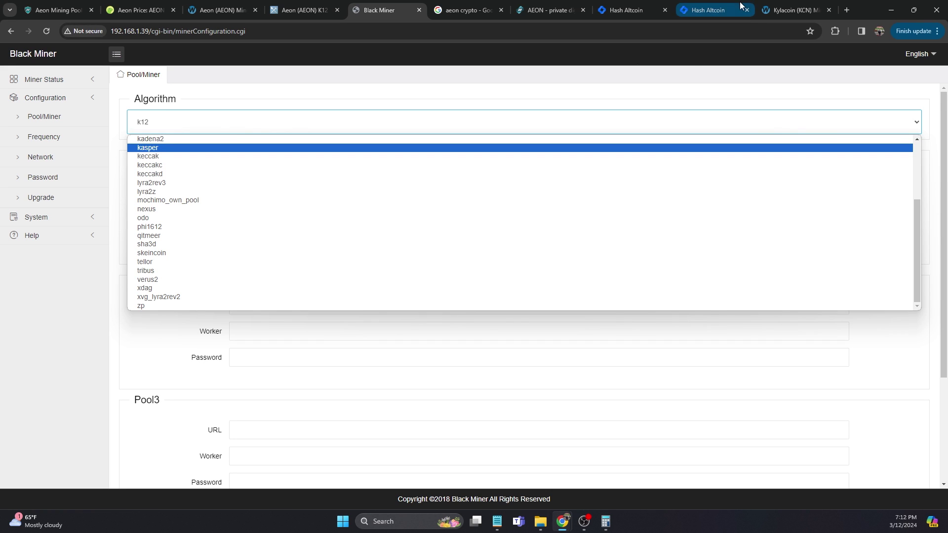
# Review WhatToMine's Kylacoin estimate for 0.75 Gh/s: $0.33 daily profit and 0.003361 KCN reward.
pyautogui.click(795, 10)
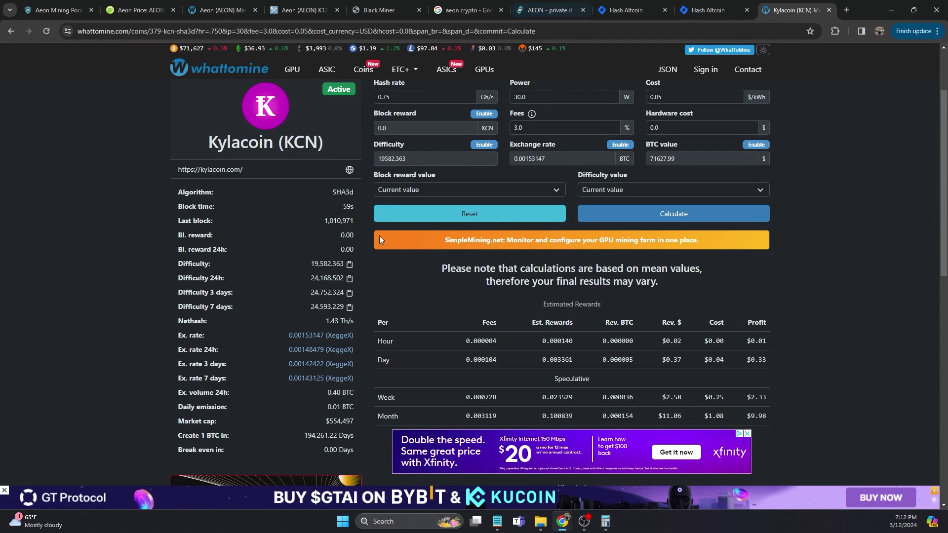
pyautogui.scroll(-2, 424, 223)
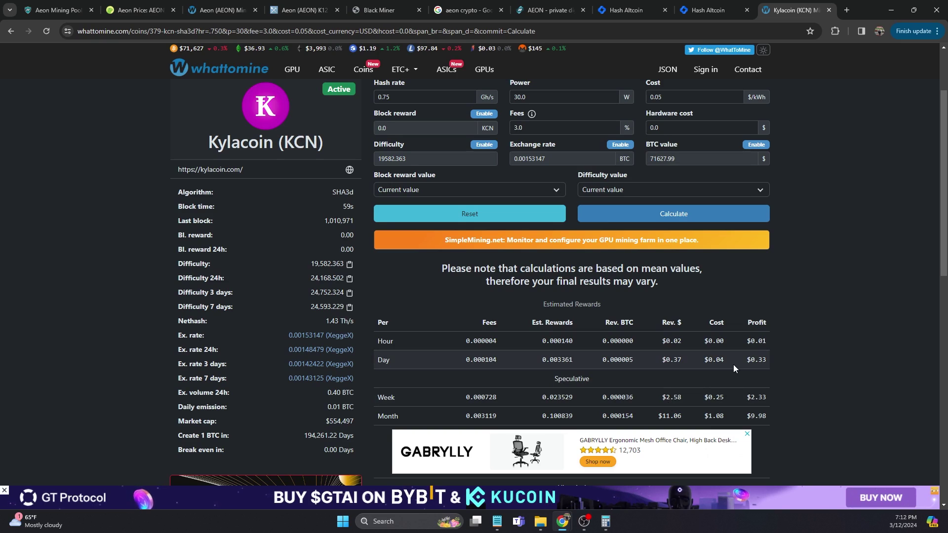
pyautogui.moveTo(768, 357); pyautogui.dragTo(753, 358)
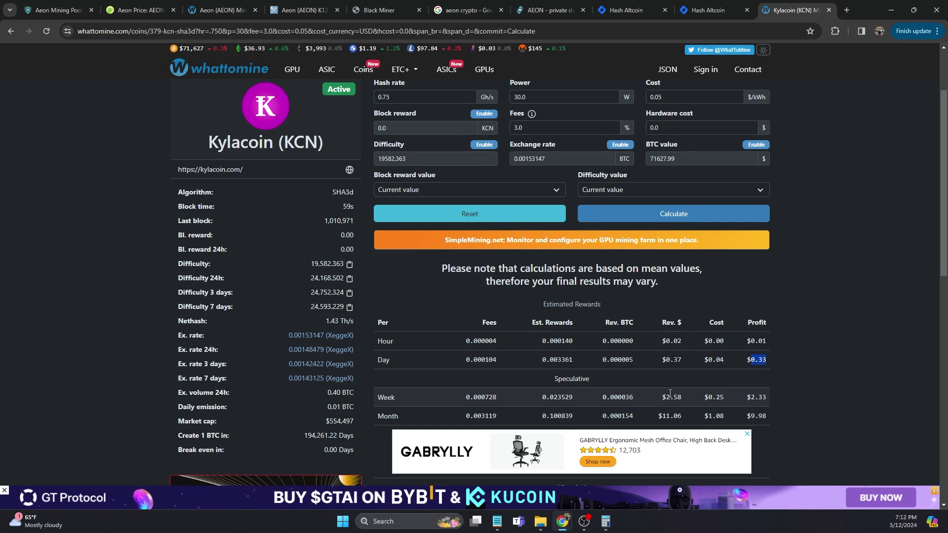
pyautogui.doubleClick(547, 362)
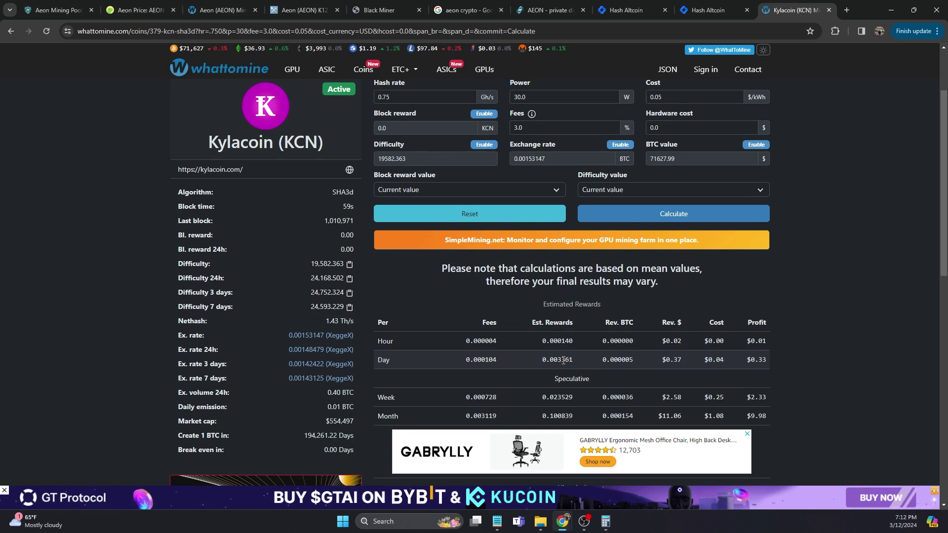
pyautogui.click(695, 319)
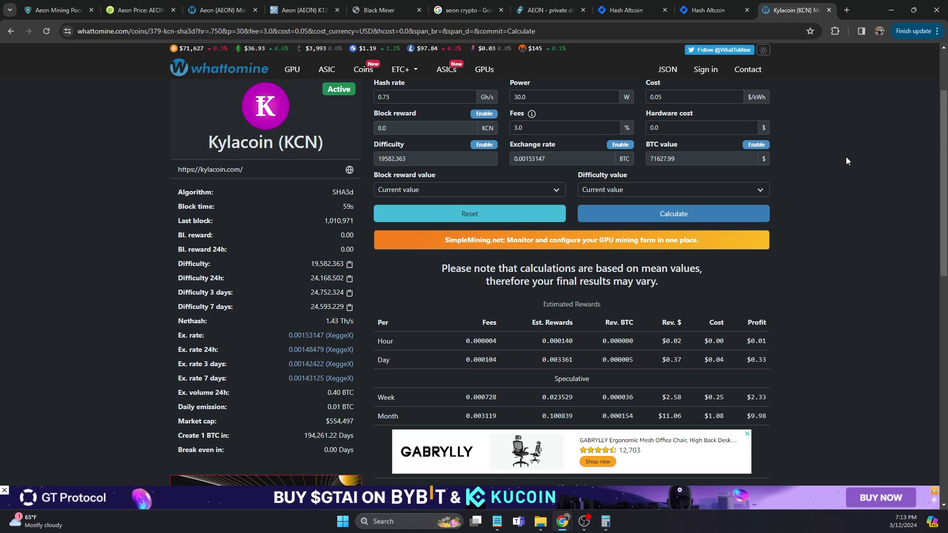
# Recheck the Black Miner algorithm list leaving k12 selected, then view the AEON home page.
pyautogui.click(392, 8)
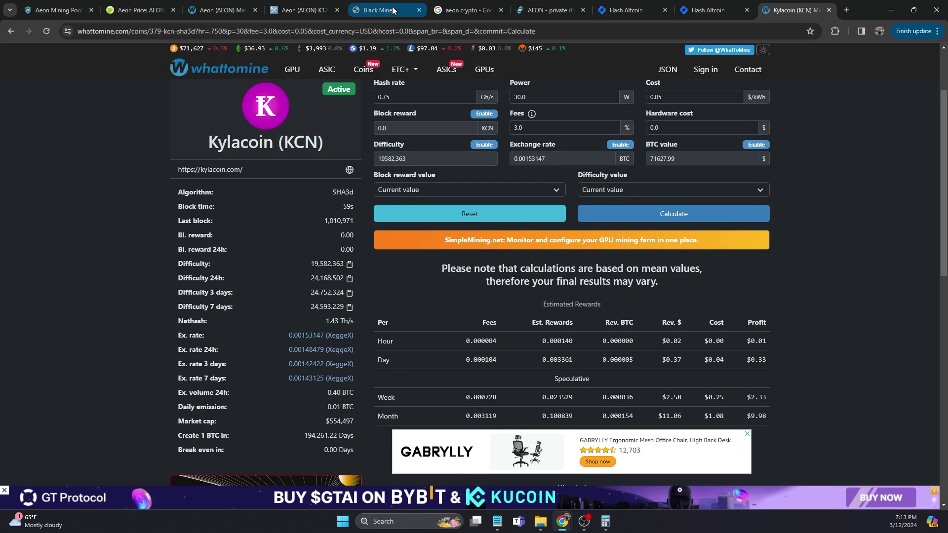
pyautogui.click(163, 129)
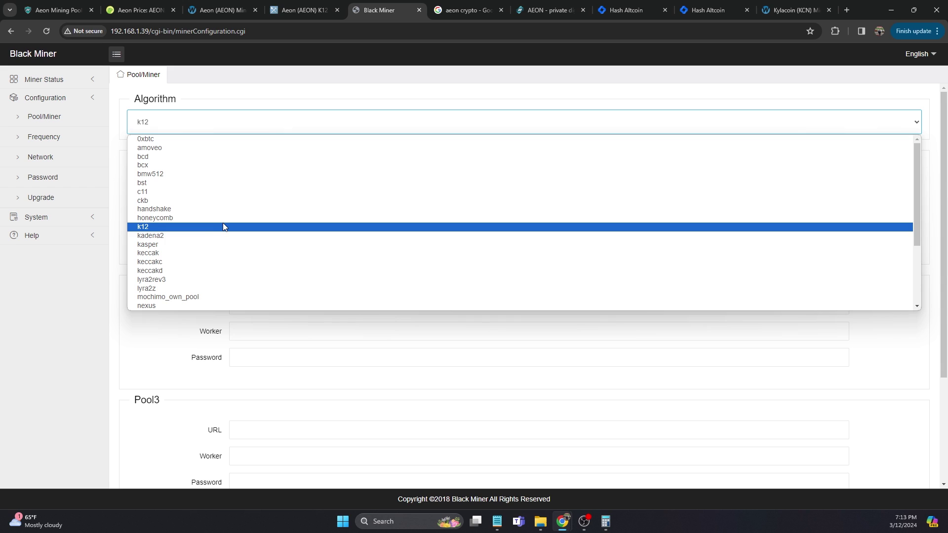
pyautogui.click(195, 227)
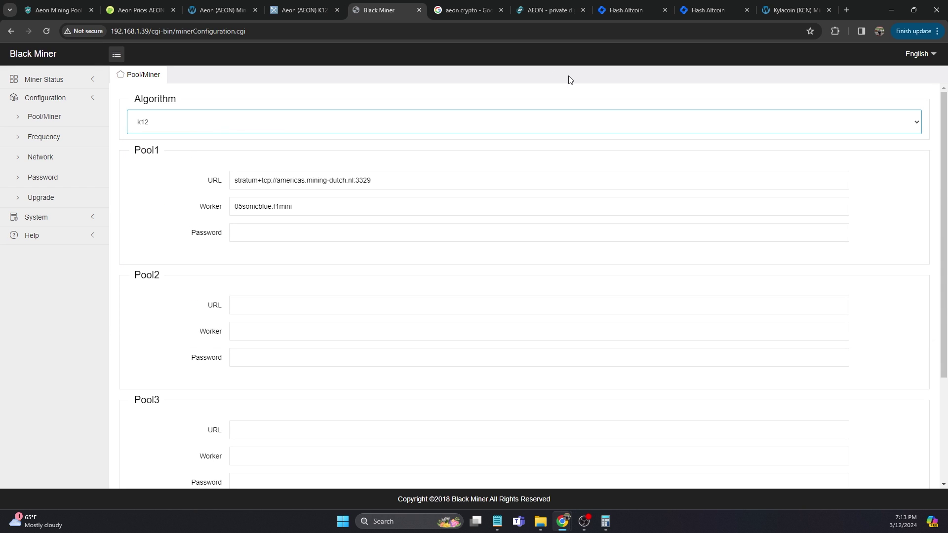
pyautogui.click(548, 10)
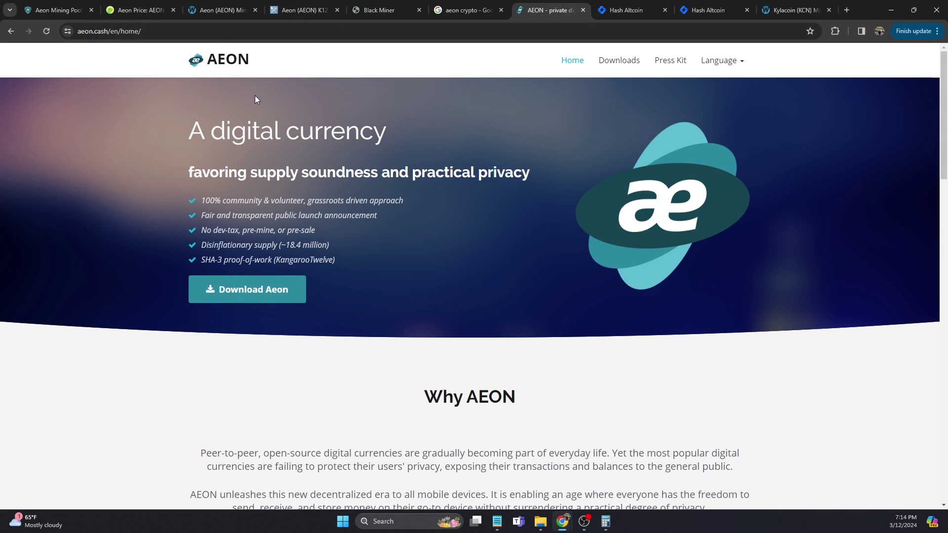
# Reload MiningPoolStats' Aeon page, showing hashvault.pro with 12 miners at 640.27 GH/s.
pyautogui.click(301, 9)
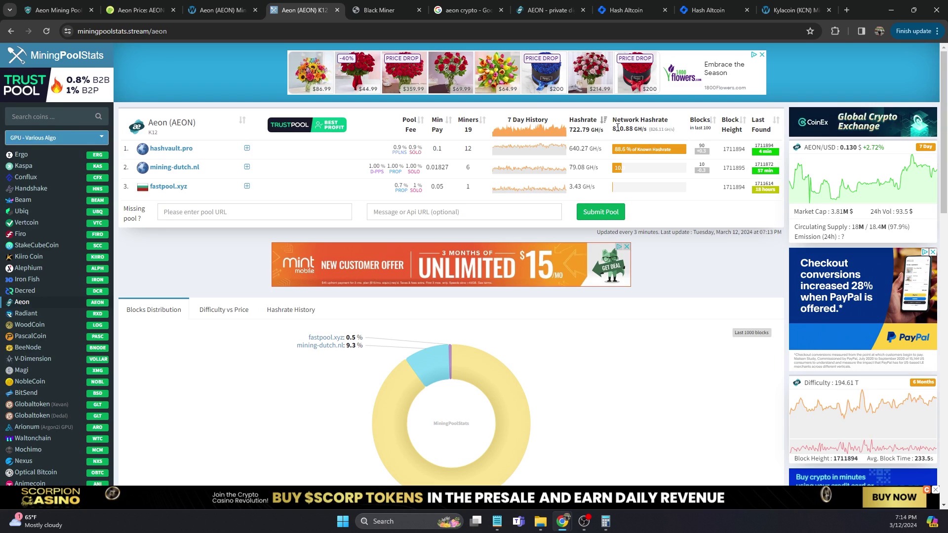
pyautogui.click(44, 31)
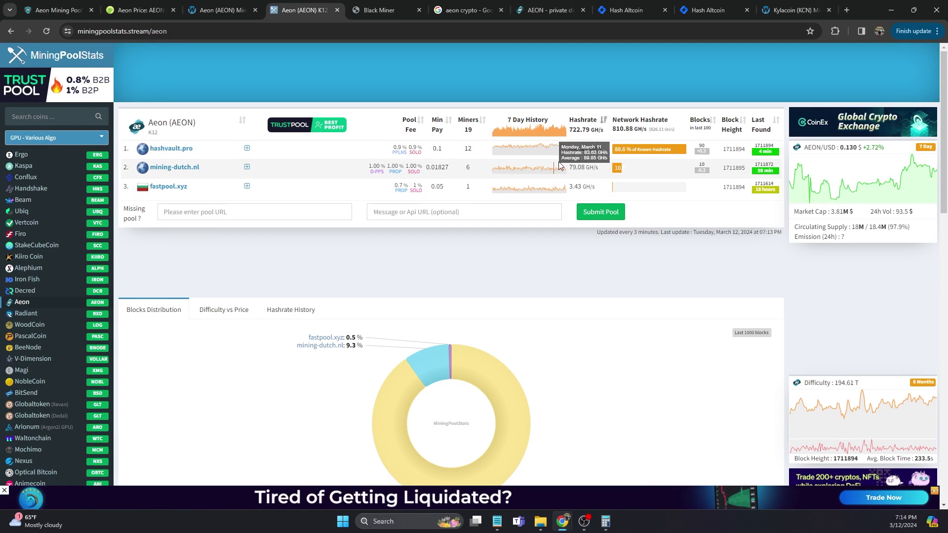
pyautogui.moveTo(543, 155)
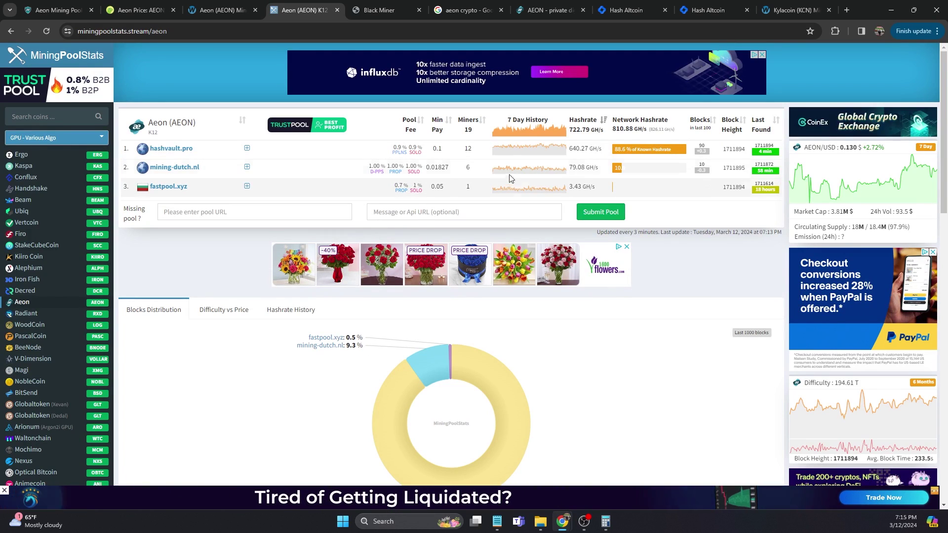
# View Hash Altcoin's Black Miner F2 profit table, listing AEON K12 at 65.88 GH/s.
pyautogui.click(698, 14)
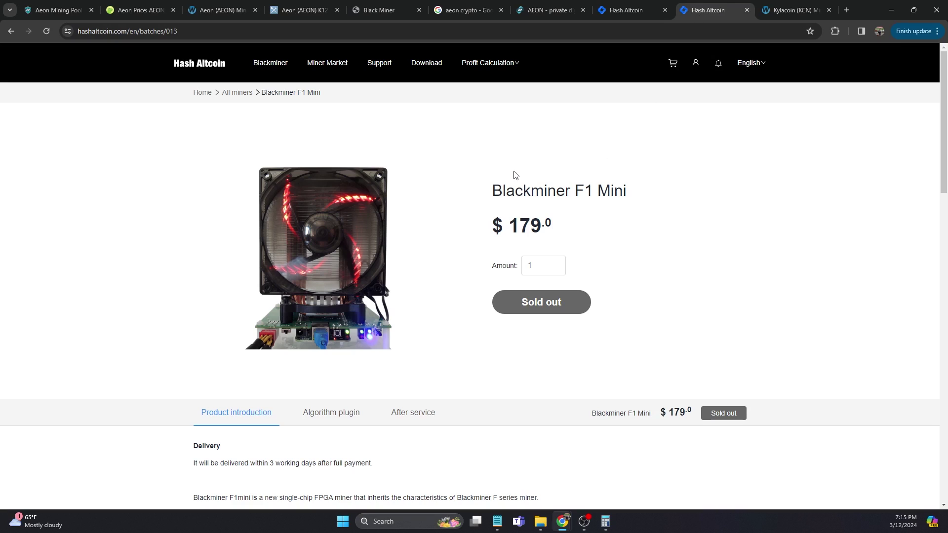
pyautogui.click(635, 5)
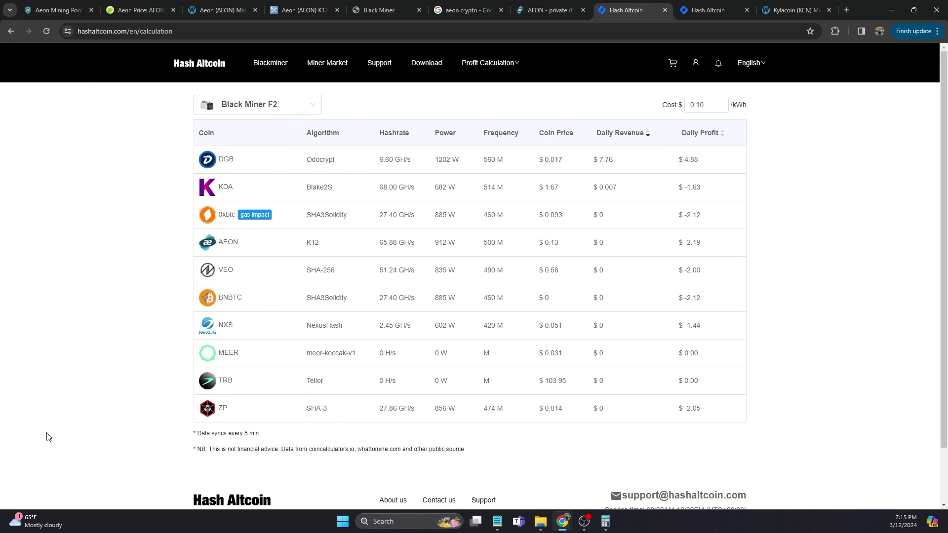
pyautogui.click(280, 100)
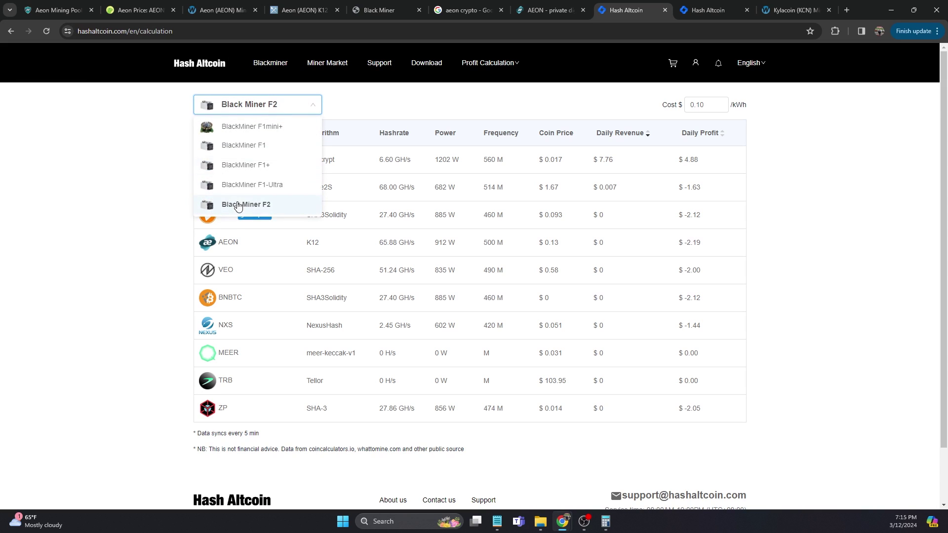
pyautogui.click(176, 160)
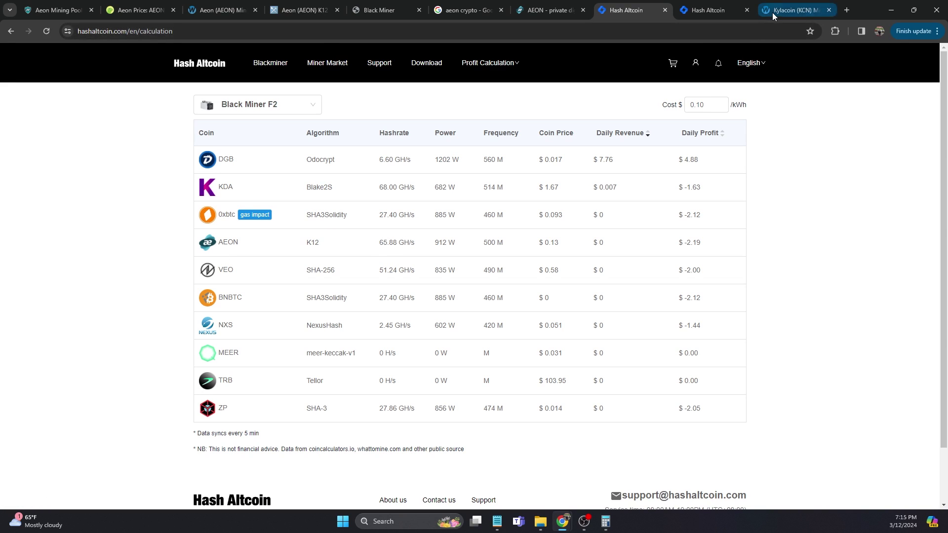
# Return to the MiningPoolStats Aeon (K12) pool list led by hashvault.pro.
pyautogui.click(795, 10)
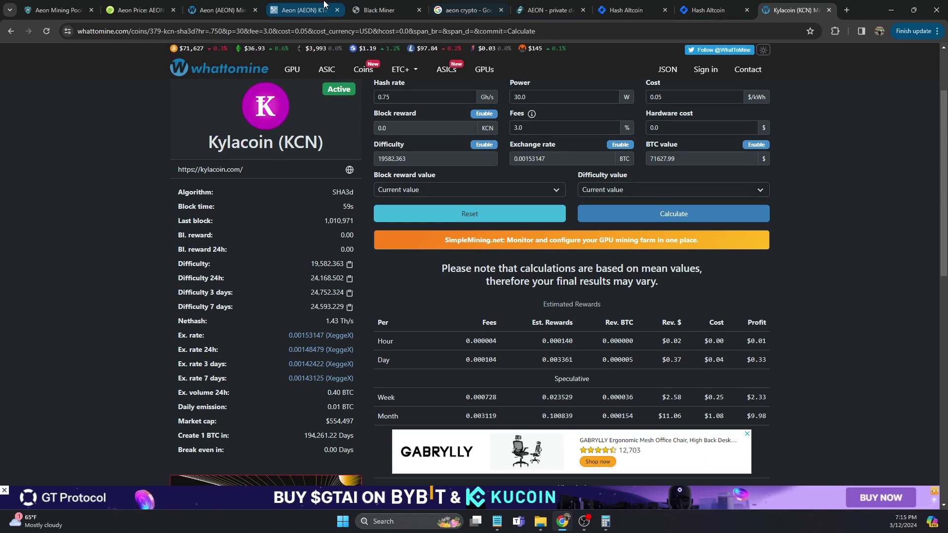
pyautogui.click(375, 9)
pyautogui.click(322, 6)
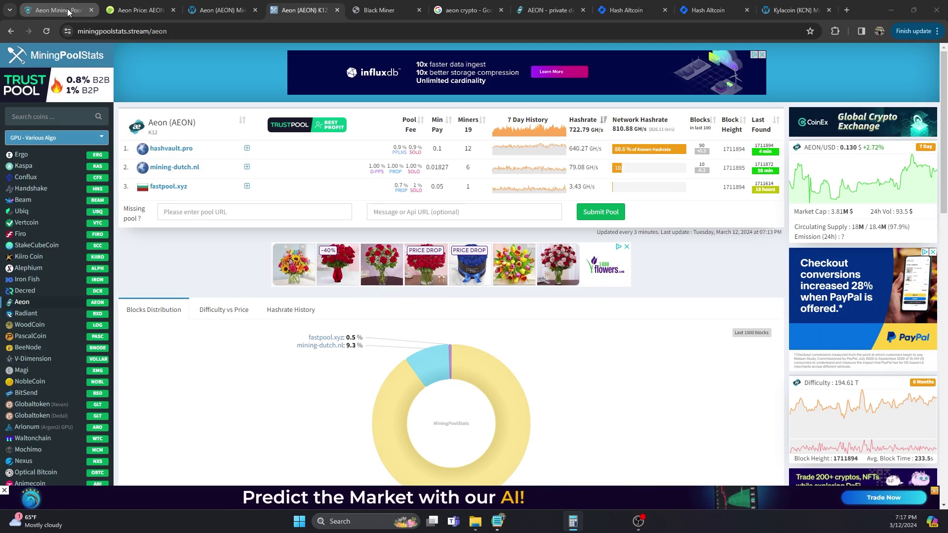
# Read hashvault.pro's pool-dominance warning, then go to HashVault's Aeon Mining Pool home page.
pyautogui.moveTo(55, 10)
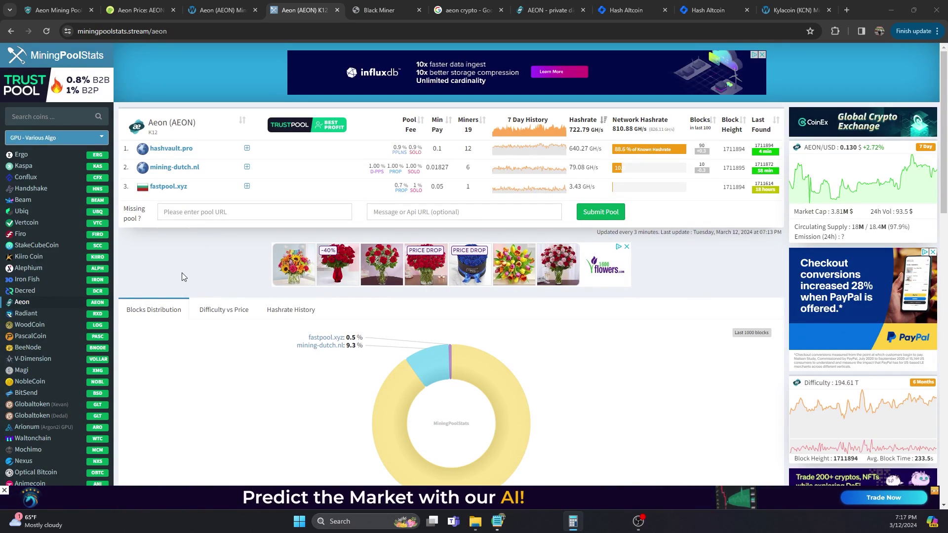
pyautogui.moveTo(178, 150)
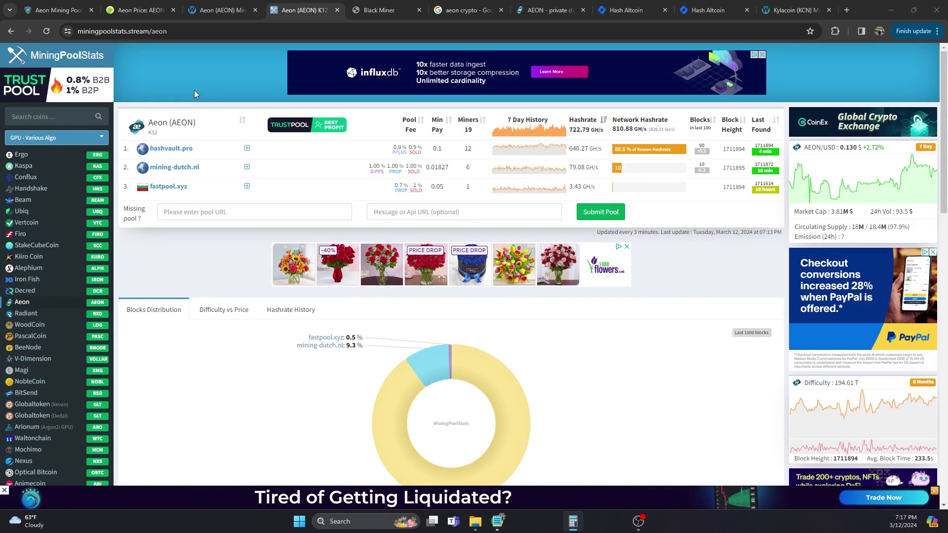
pyautogui.click(74, 11)
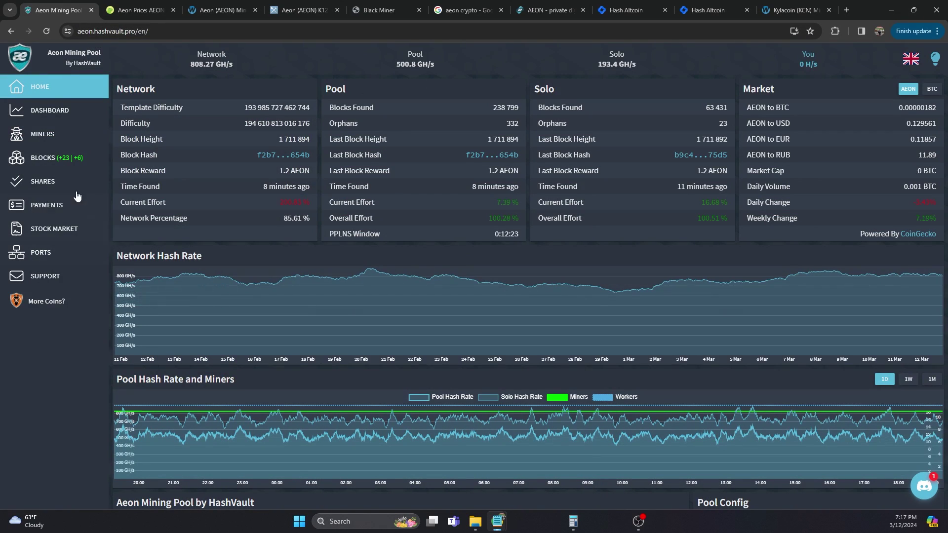
# Copy the pool.hashvault.pro:80 address from HashVault's Ports List.
pyautogui.click(47, 253)
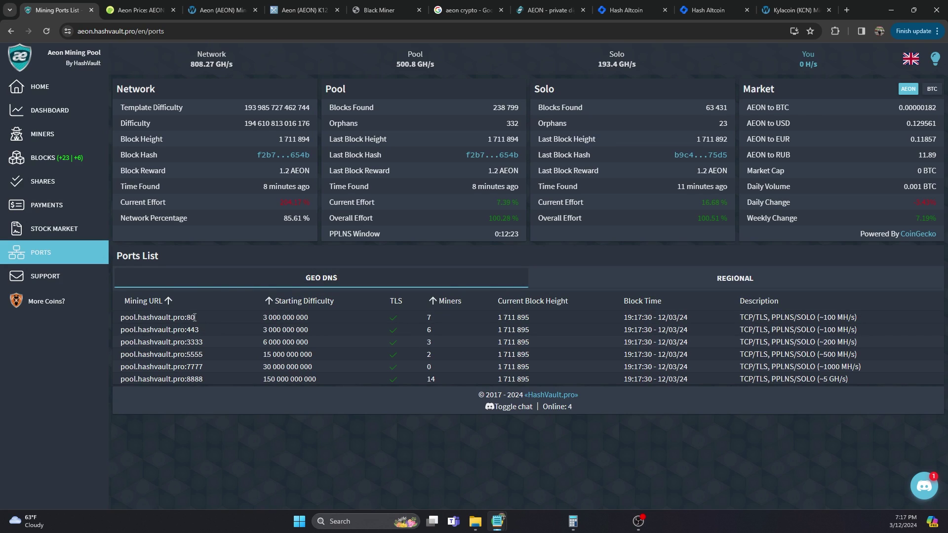
pyautogui.moveTo(195, 317); pyautogui.dragTo(127, 318)
pyautogui.rightClick(134, 319)
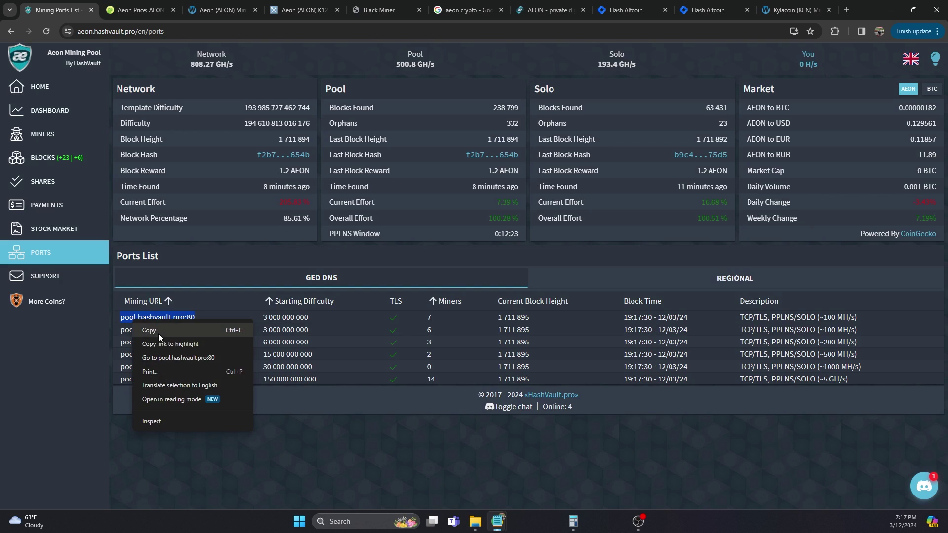
pyautogui.click(158, 333)
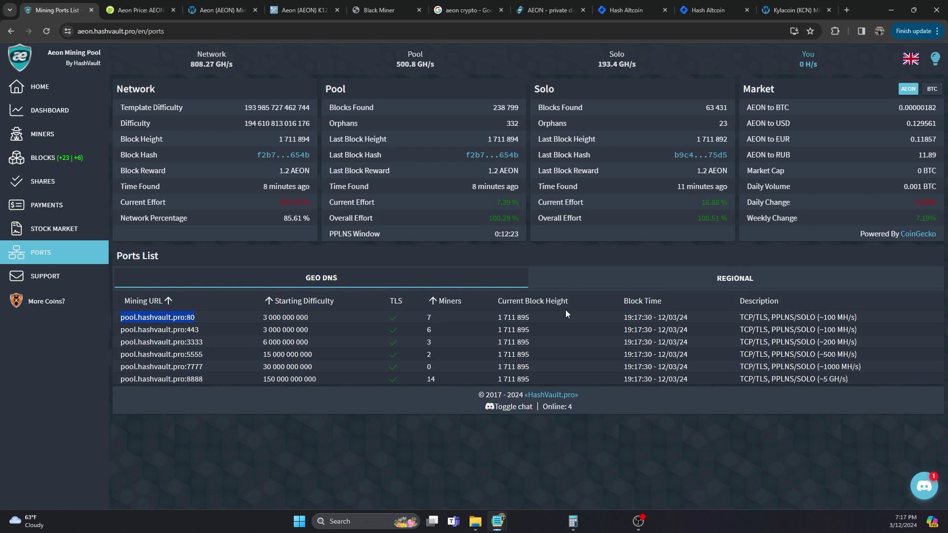
# Check the REGIONAL server addresses, then reselect pool.hashvault.pro:80 under GEO DNS.
pyautogui.click(725, 279)
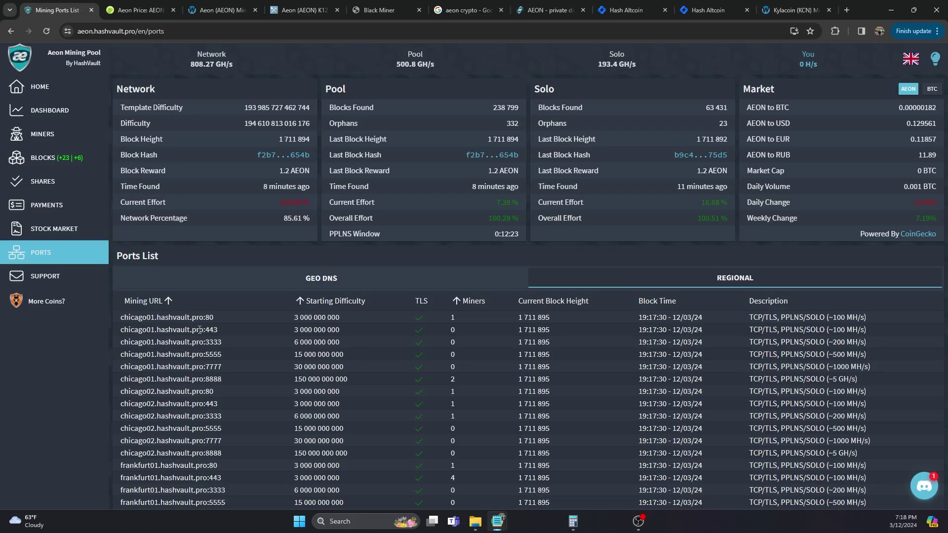
pyautogui.scroll(-9, 199, 329)
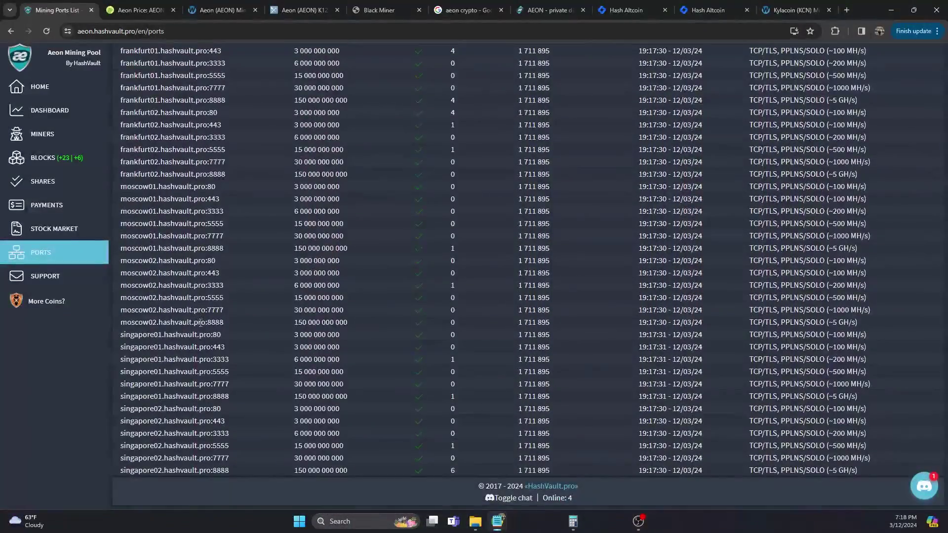
pyautogui.scroll(10, 222, 469)
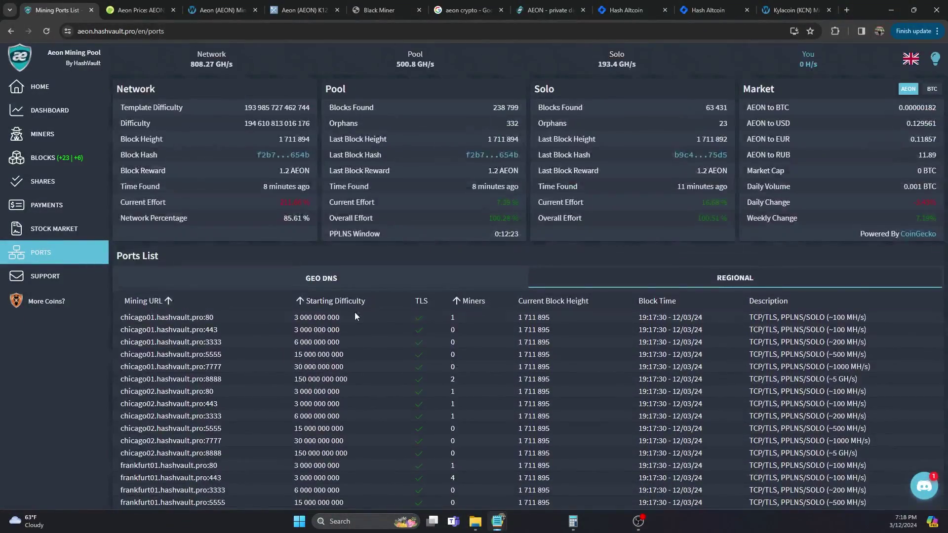
pyautogui.click(398, 282)
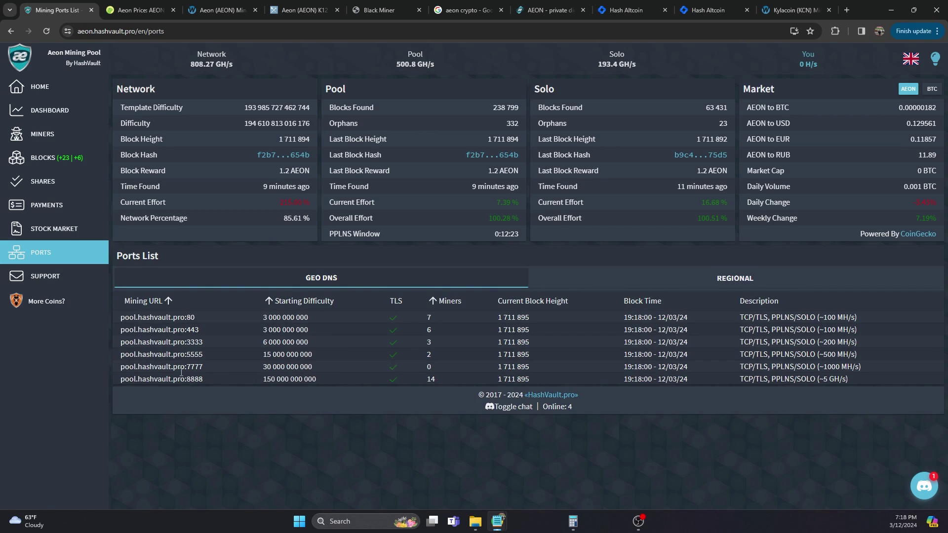
pyautogui.moveTo(200, 316); pyautogui.dragTo(126, 318)
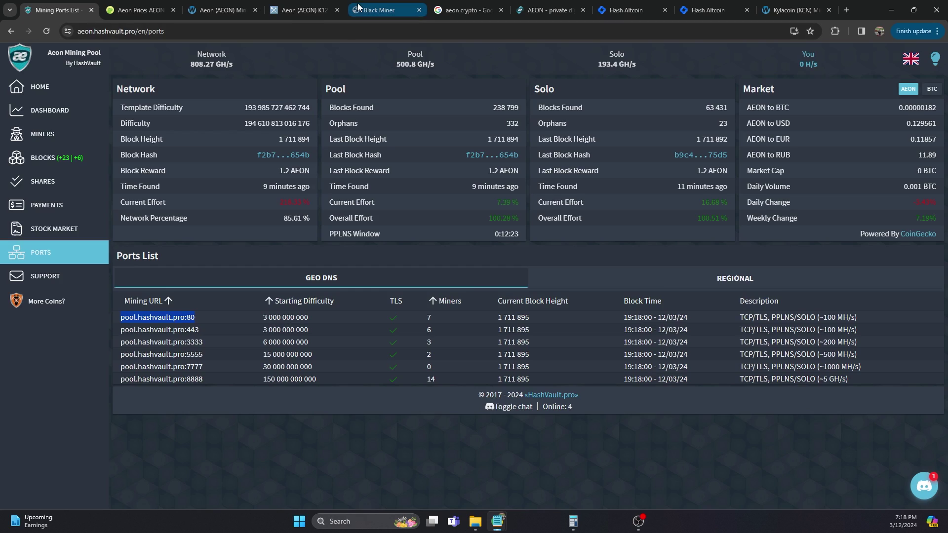
# Set the Black Miner Pool1 URL to stratum+tcp://pool.hashvault.pro:80.
pyautogui.click(380, 10)
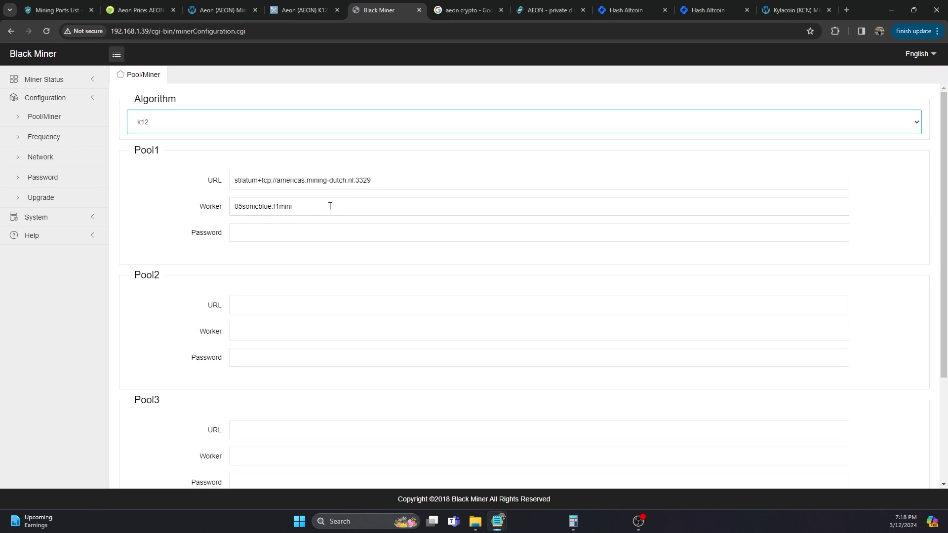
pyautogui.moveTo(384, 185); pyautogui.dragTo(221, 181)
pyautogui.press('BackSpace')
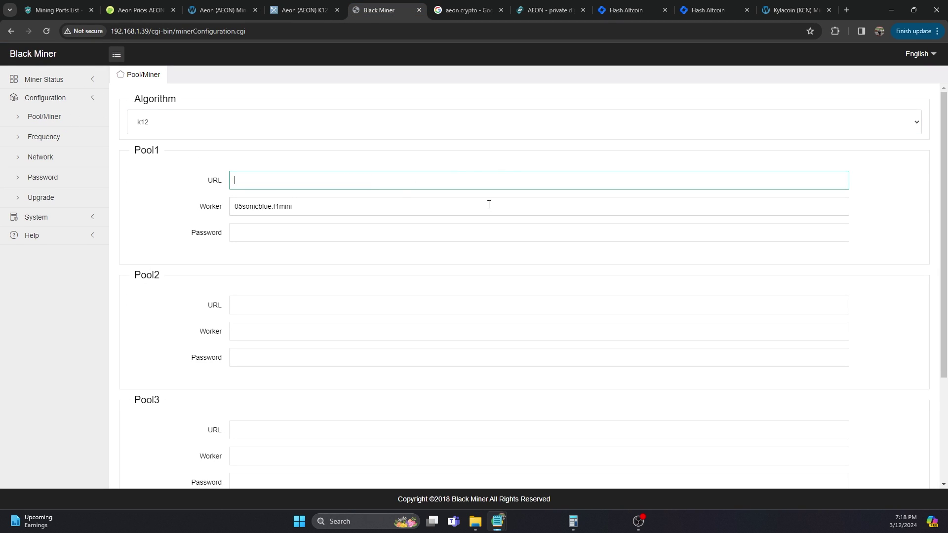
pyautogui.write('stratum+tcp://')
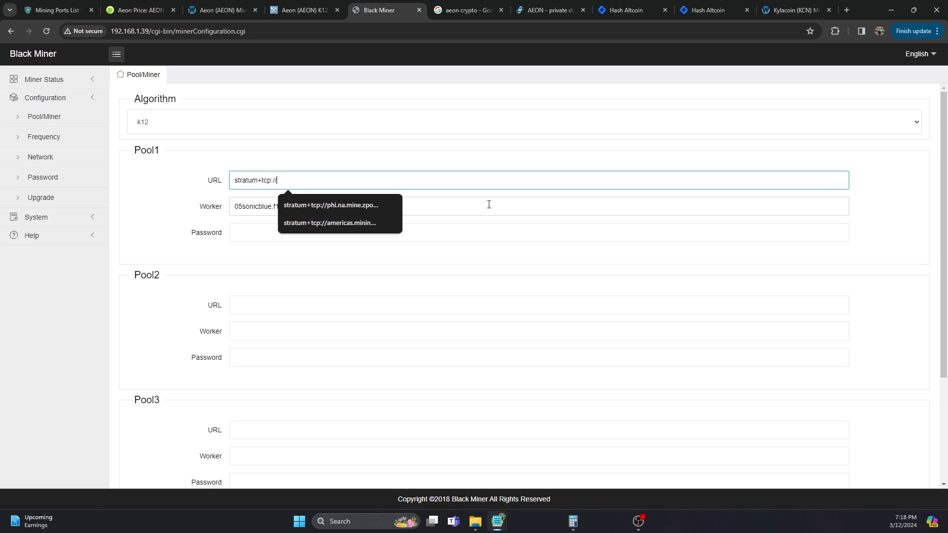
pyautogui.hotkey('ctrl', 'v')
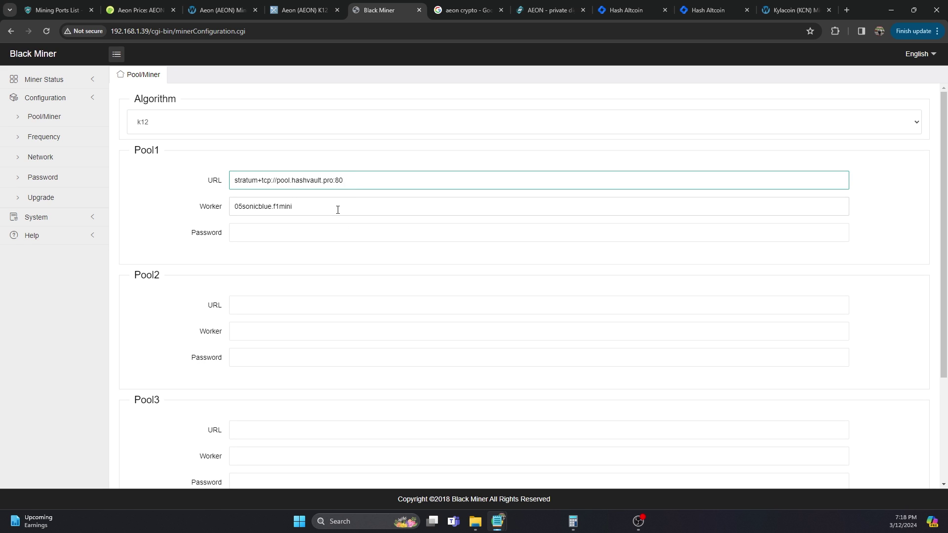
# Set the Pool1 worker to the Aeon wallet address followed by .f1mini.
pyautogui.doubleClick(338, 209)
pyautogui.click(271, 206)
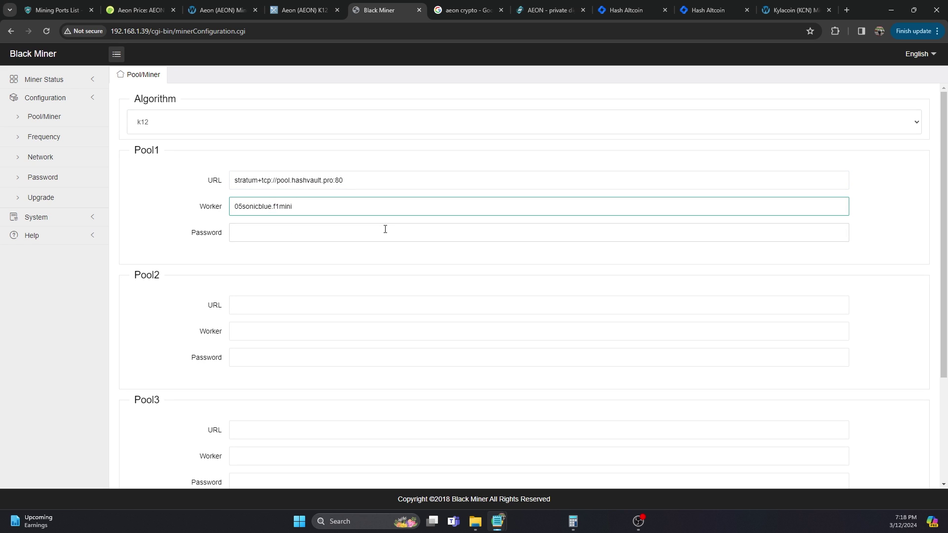
pyautogui.press('BackSpace')
pyautogui.press('BackSpace')
pyautogui.press('BackSpace')
pyautogui.press('BackSpace')
pyautogui.press('BackSpace')
pyautogui.press('BackSpace')
pyautogui.press('BackSpace')
pyautogui.press('BackSpace')
pyautogui.press('BackSpace')
pyautogui.press('BackSpace')
pyautogui.press('BackSpace')
pyautogui.hotkey('ctrl', 'v')
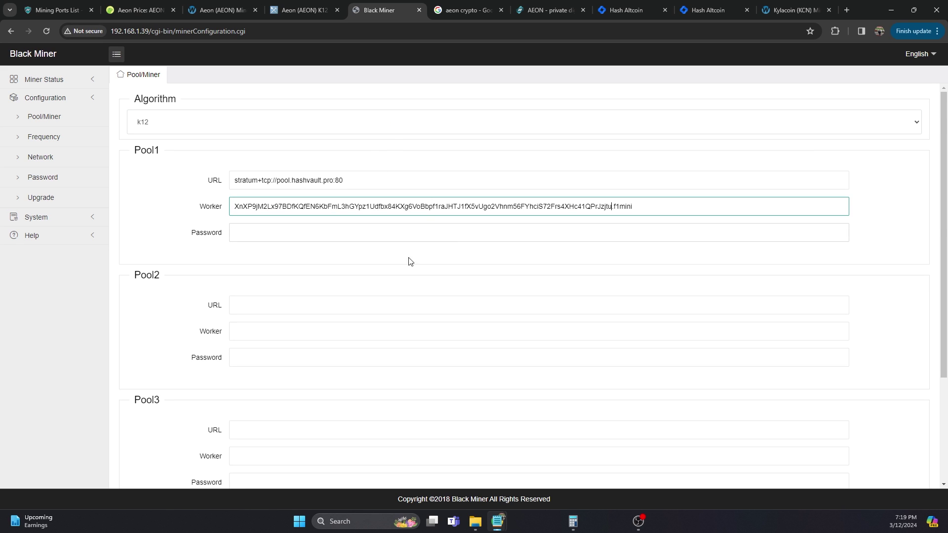
pyautogui.scroll(-3, 271, 385)
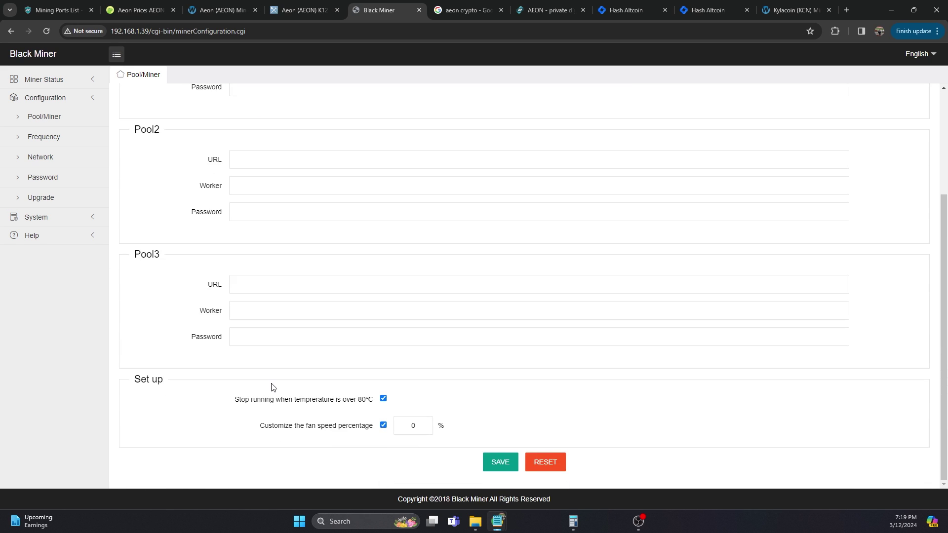
pyautogui.scroll(3, 273, 356)
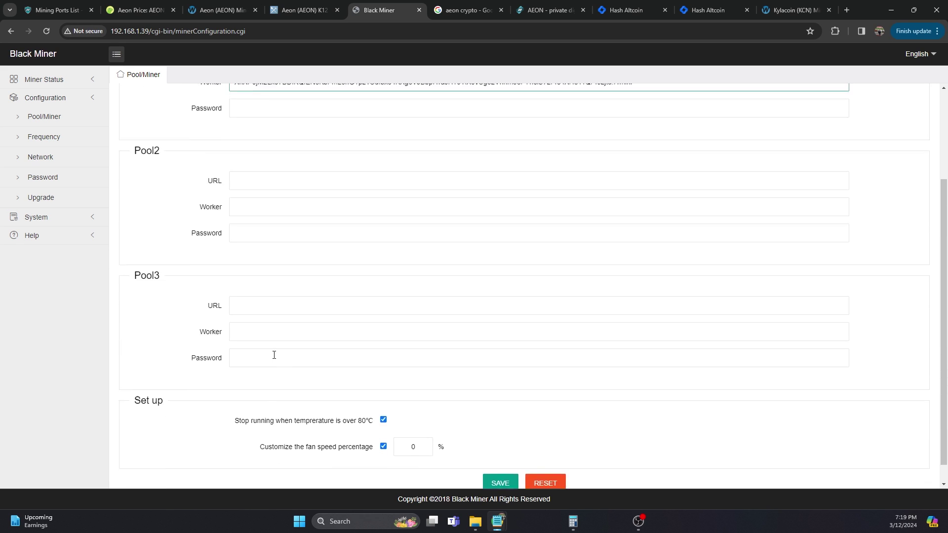
# Prefix the Pool1 worker with 'solo:' and save the new pool settings.
pyautogui.click(56, 11)
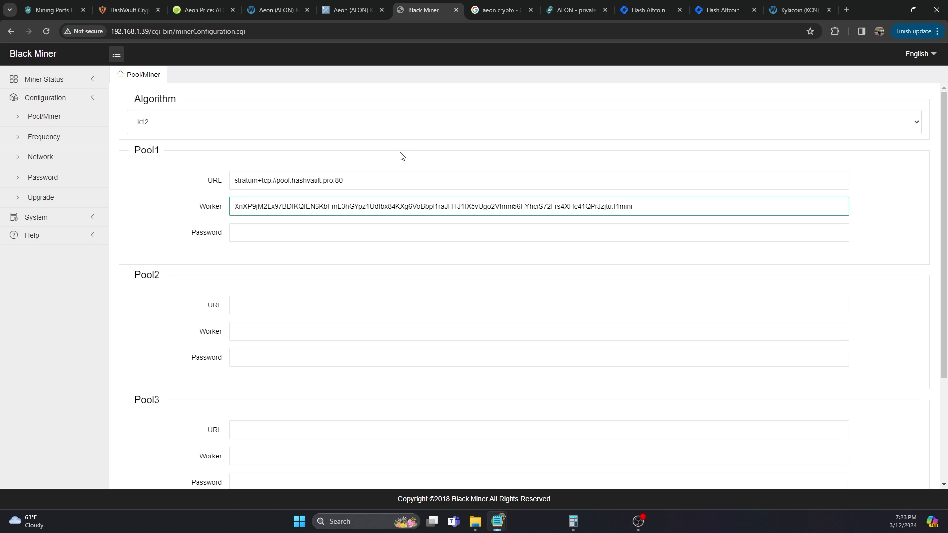
pyautogui.write('solo')
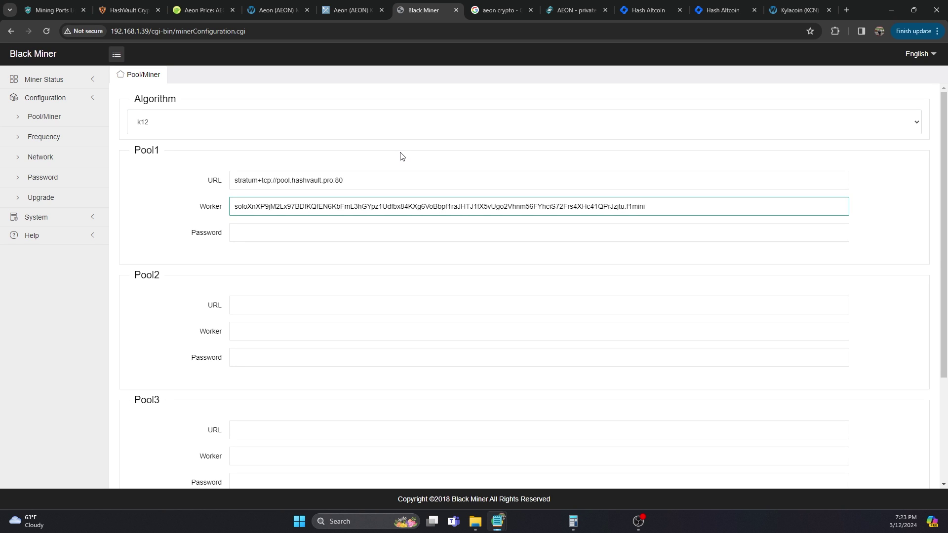
pyautogui.write(':')
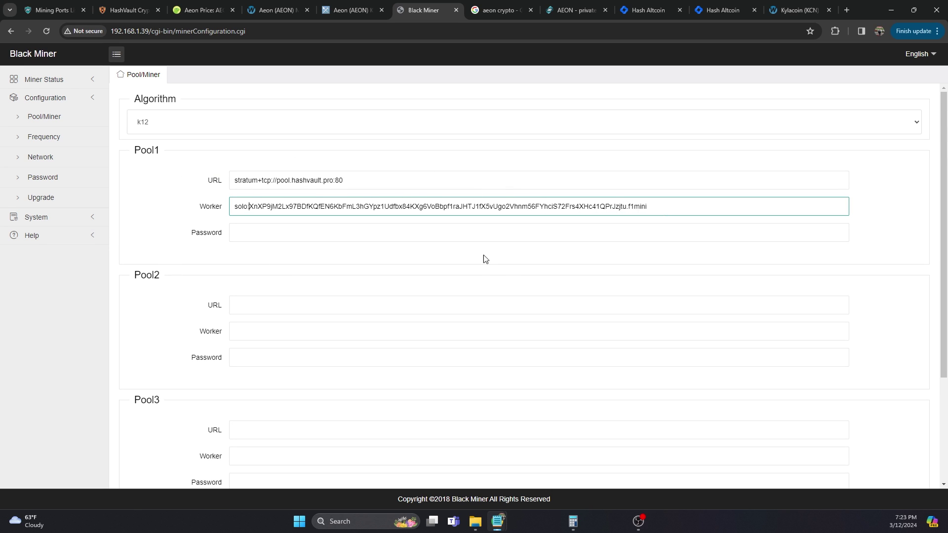
pyautogui.scroll(-3, 483, 216)
pyautogui.scroll(-1, 483, 216)
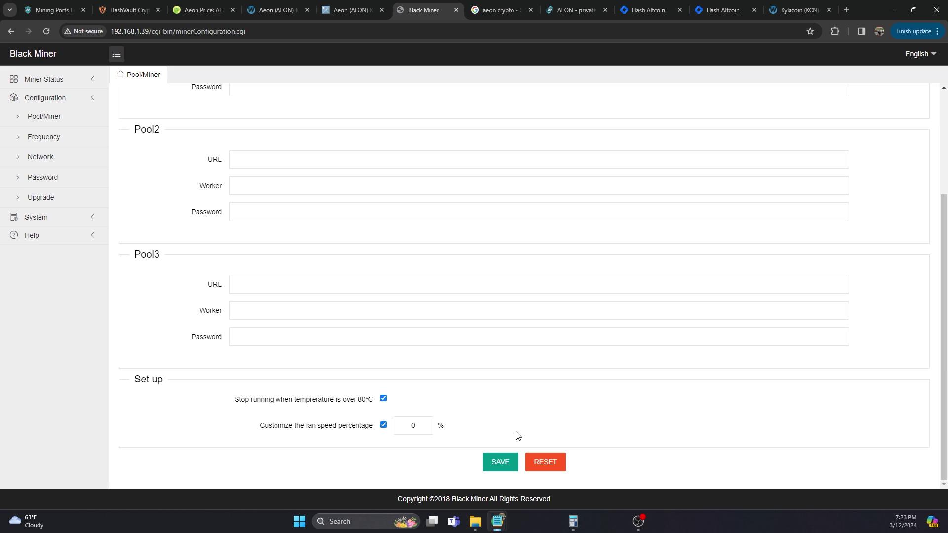
pyautogui.click(500, 461)
pyautogui.scroll(-1, 562, 358)
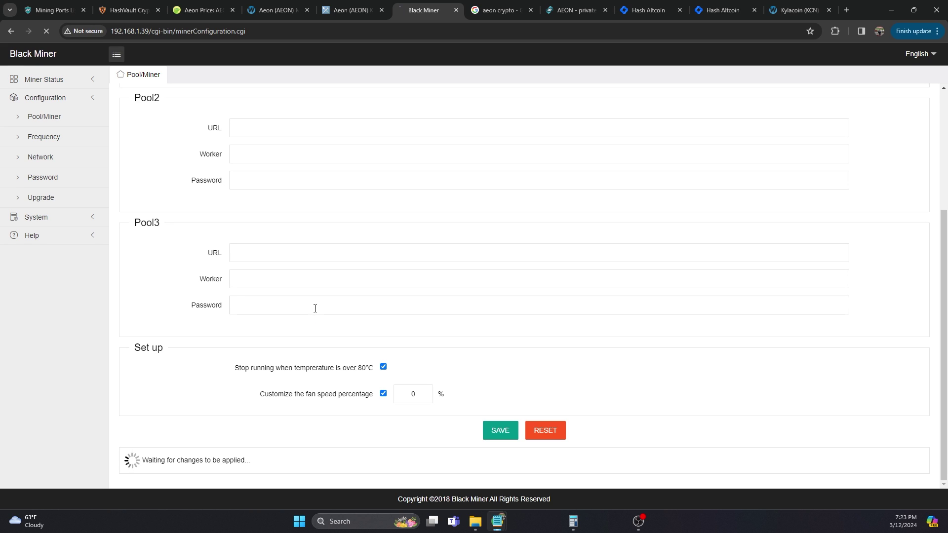
pyautogui.scroll(-3, 326, 304)
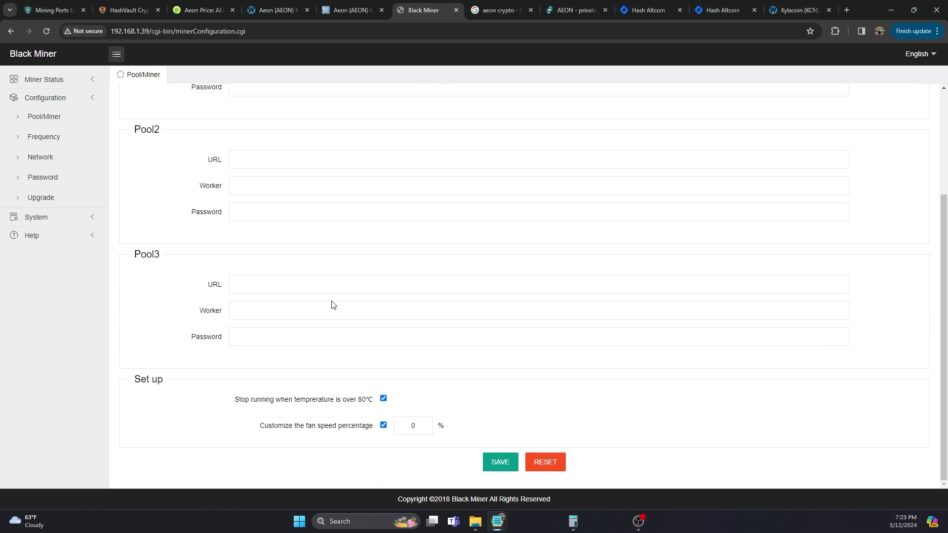
# Open Miner Status and refresh it twice until the HashVault pool is Alive at 1.4064 GH/s.
pyautogui.click(58, 81)
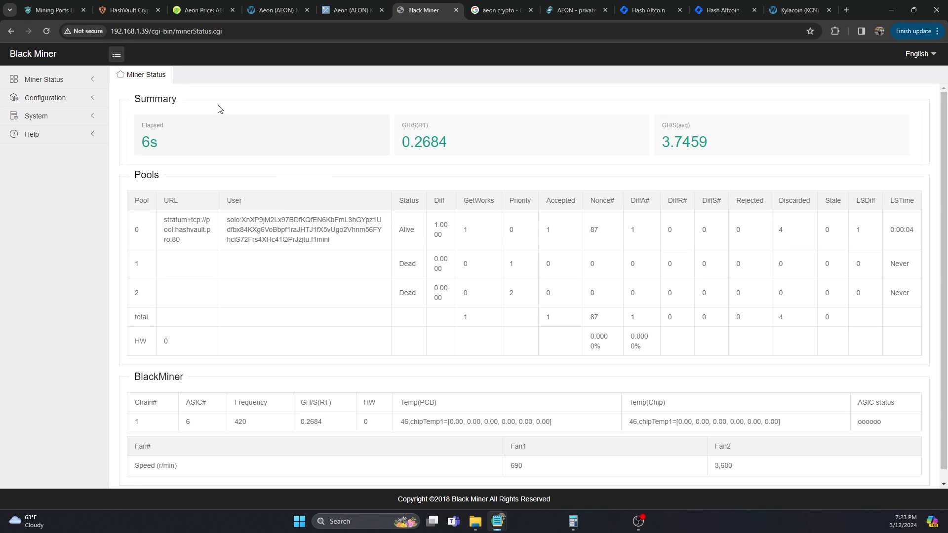
pyautogui.click(46, 82)
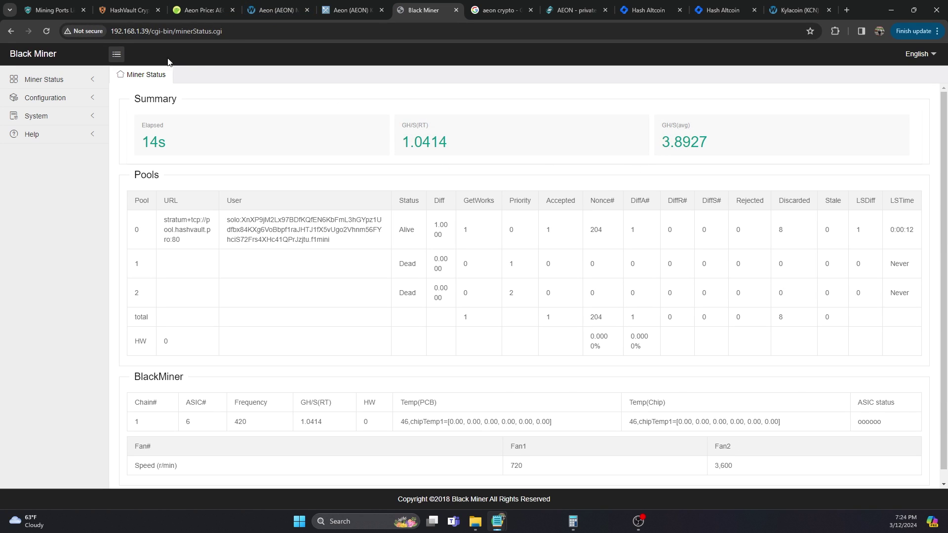
pyautogui.click(50, 79)
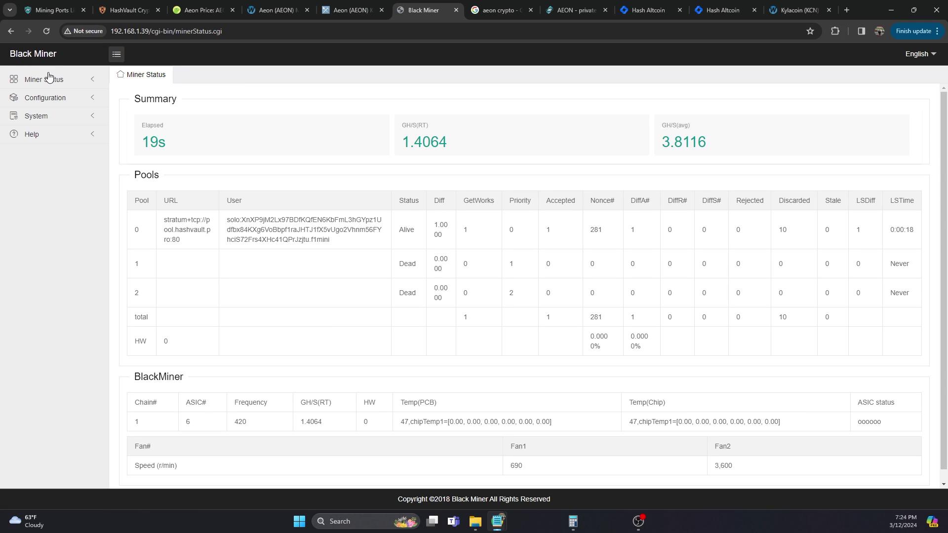
pyautogui.hotkey('ctrl', '1')
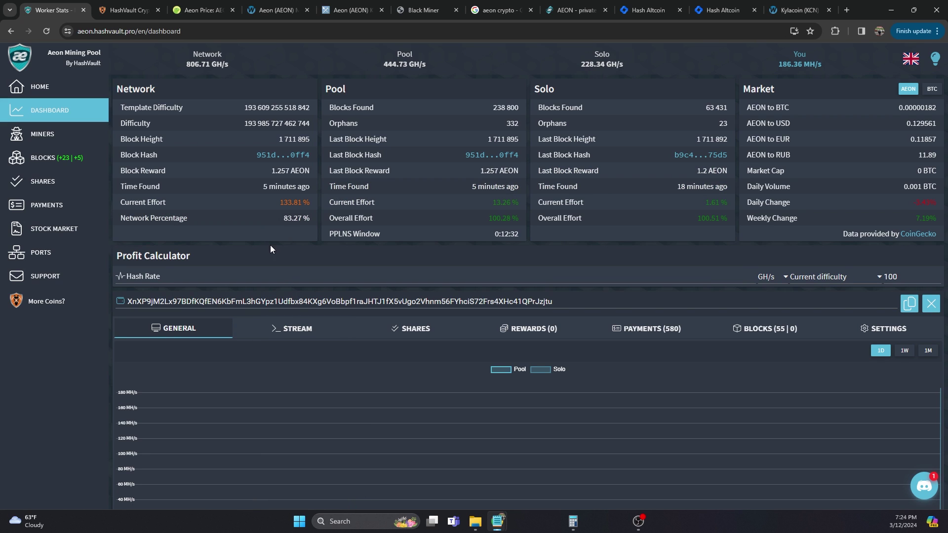
pyautogui.scroll(-1, 197, 306)
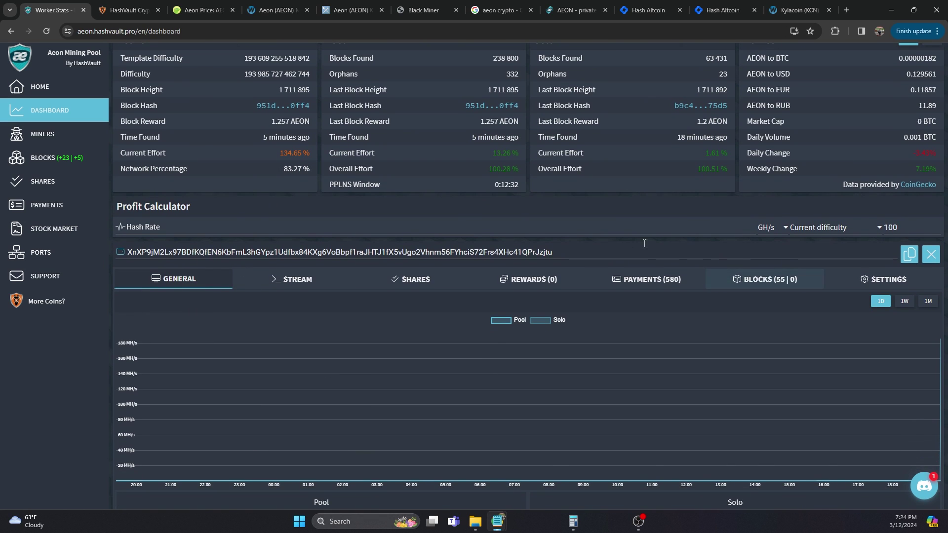
pyautogui.scroll(-7, 248, 203)
pyautogui.scroll(6, 250, 277)
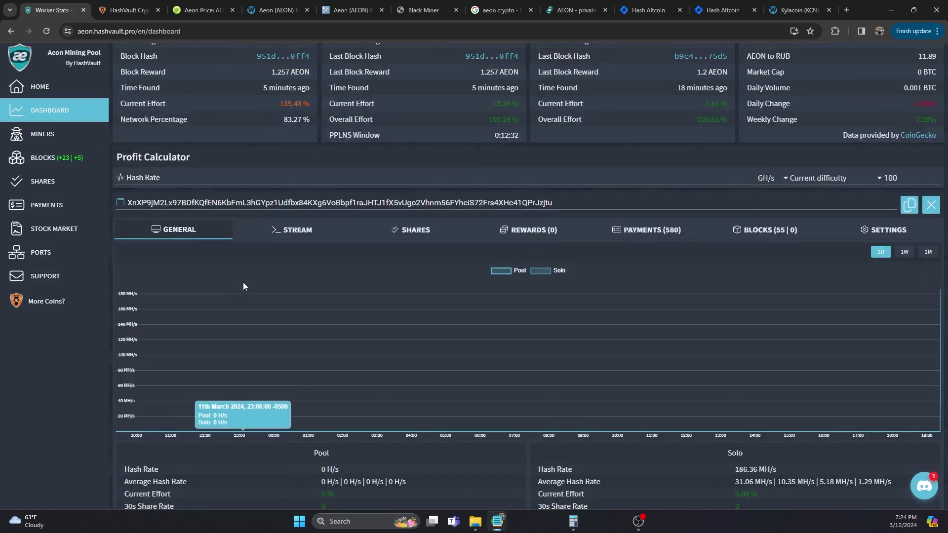
pyautogui.scroll(-2, 242, 286)
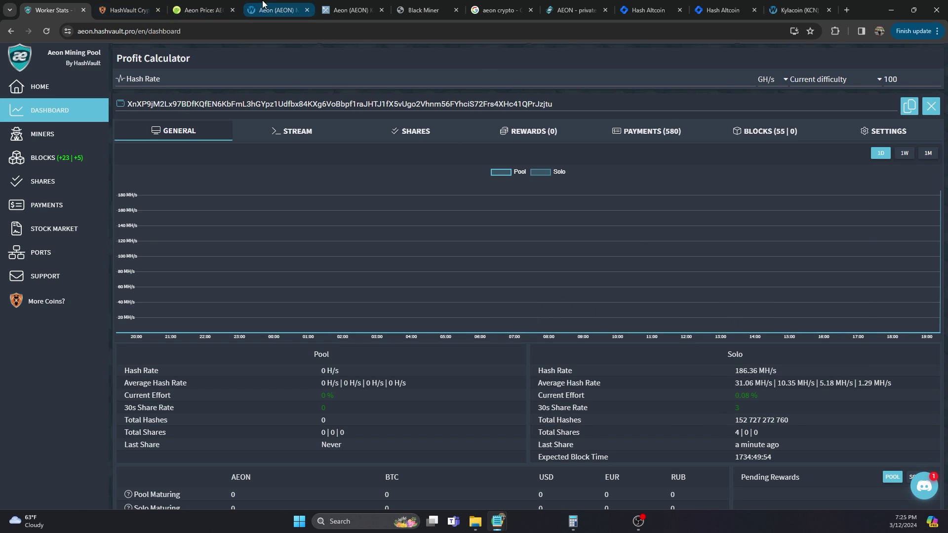
# Set the Aeon calculator's power to 50.0 W and recalculate the rewards.
pyautogui.click(281, 10)
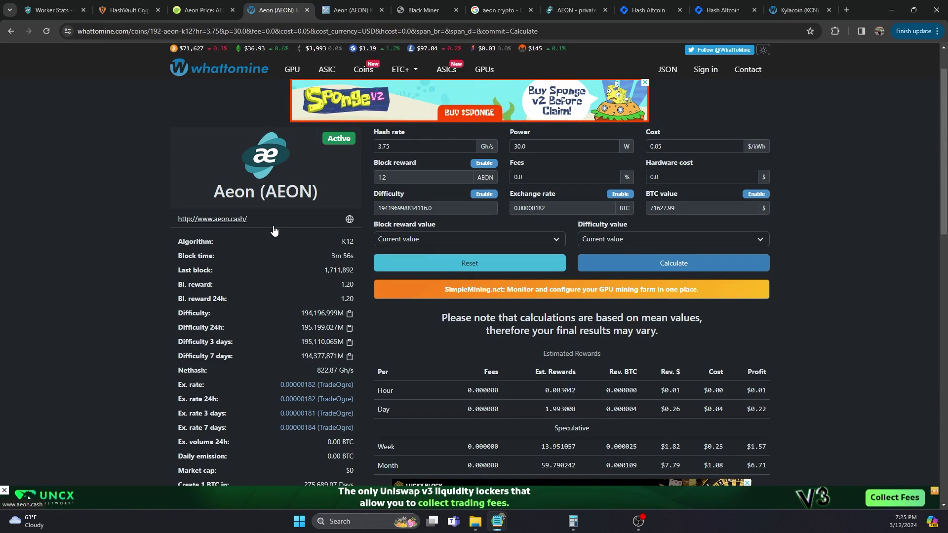
pyautogui.doubleClick(519, 147)
pyautogui.write('50.0')
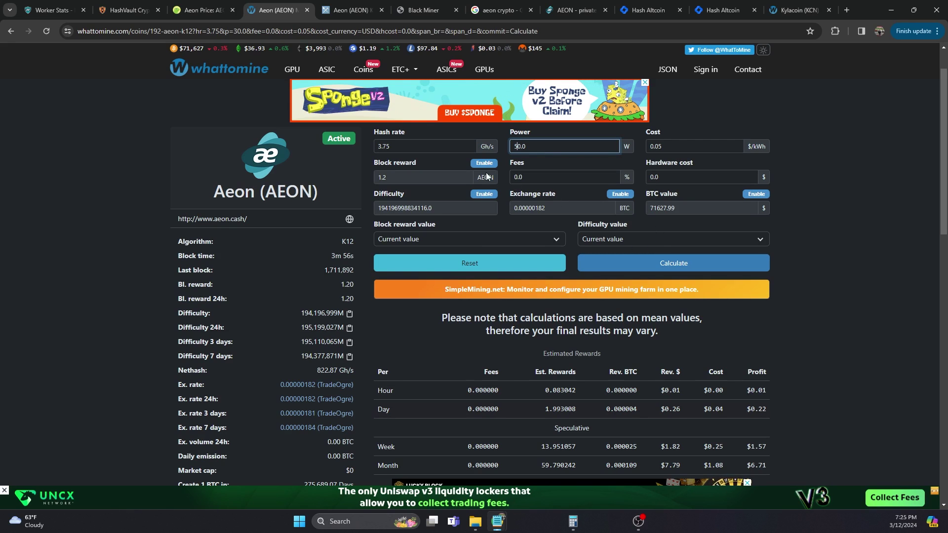
pyautogui.press('Return')
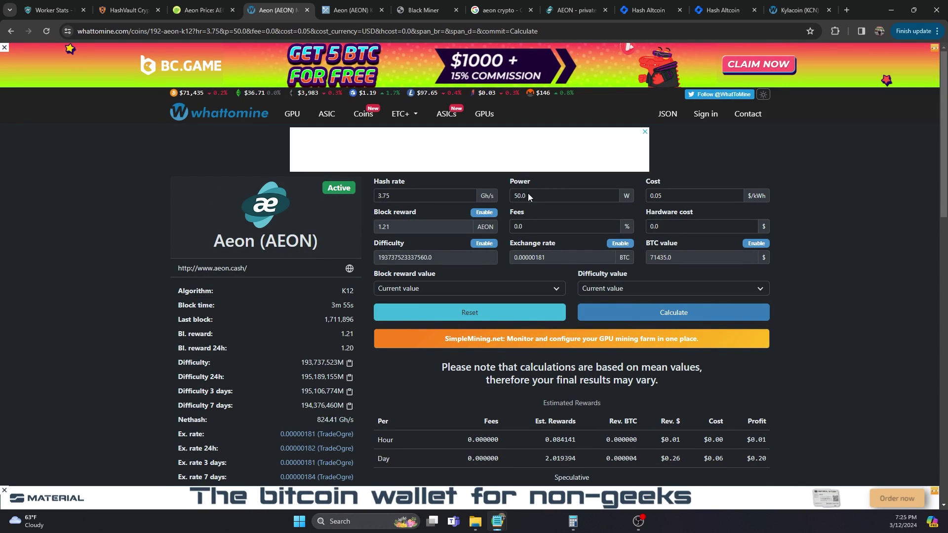
pyautogui.scroll(-3, 842, 229)
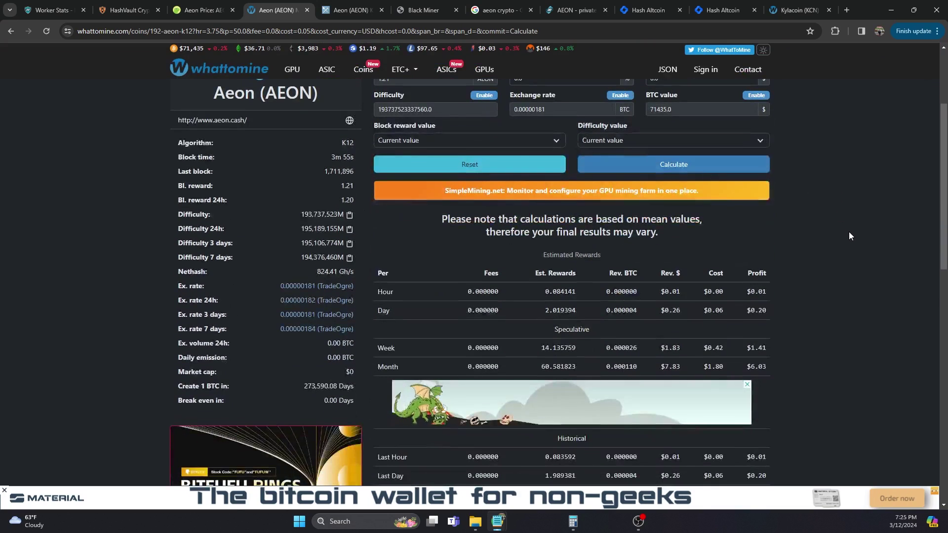
# Highlight the 2.019394 AEON daily reward and the $0.20 daily profit.
pyautogui.moveTo(766, 310); pyautogui.dragTo(754, 310)
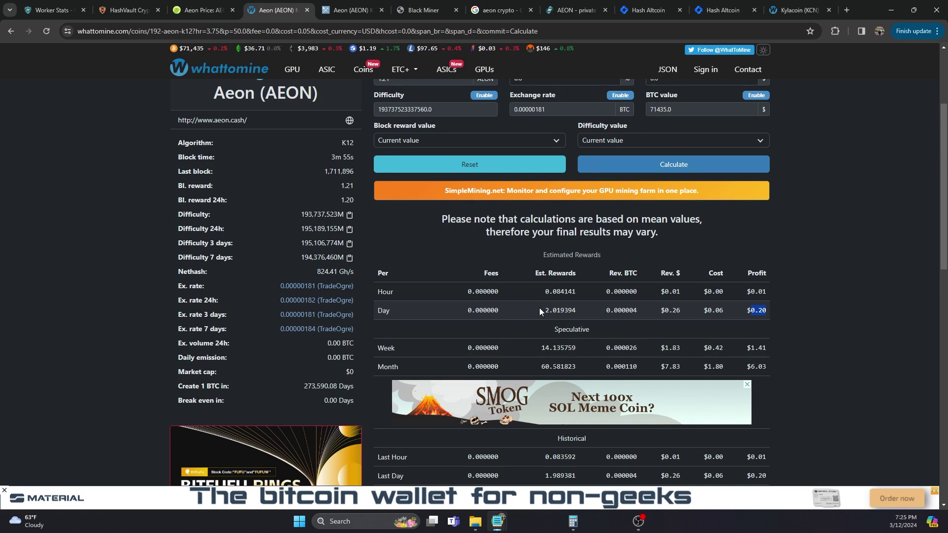
pyautogui.doubleClick(555, 310)
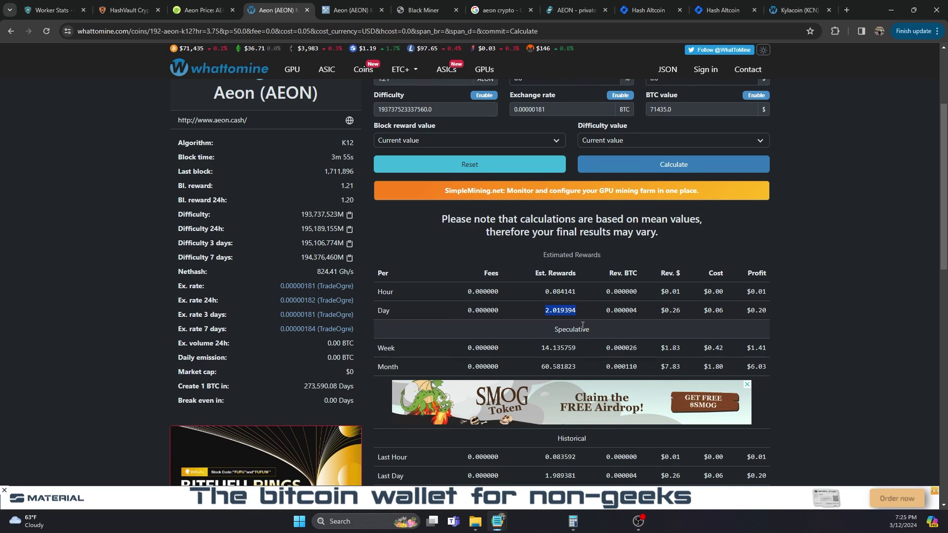
pyautogui.click(547, 312)
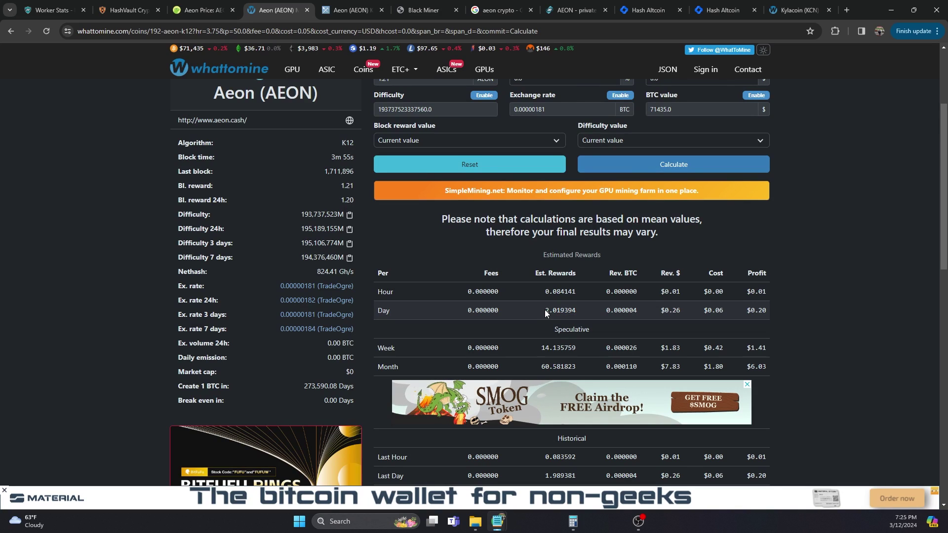
pyautogui.moveTo(544, 312); pyautogui.dragTo(579, 311)
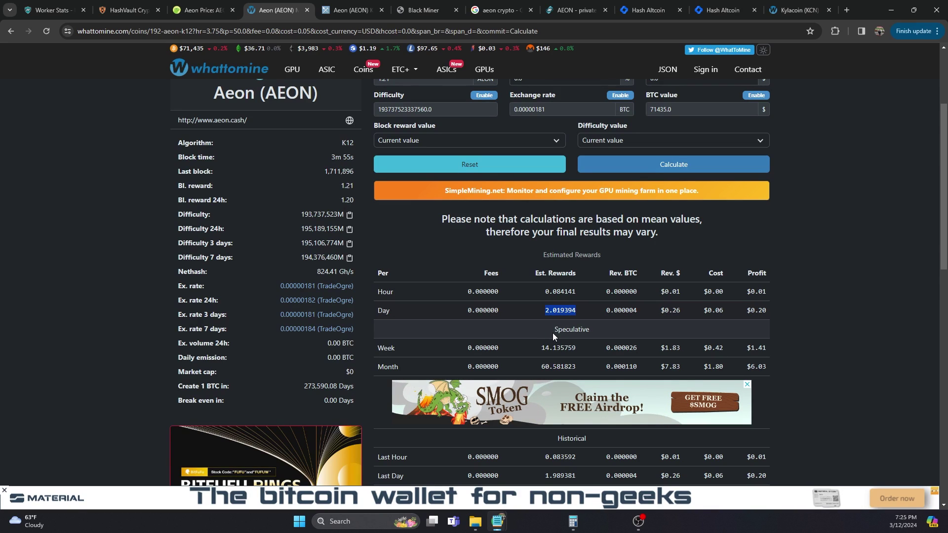
pyautogui.click(820, 315)
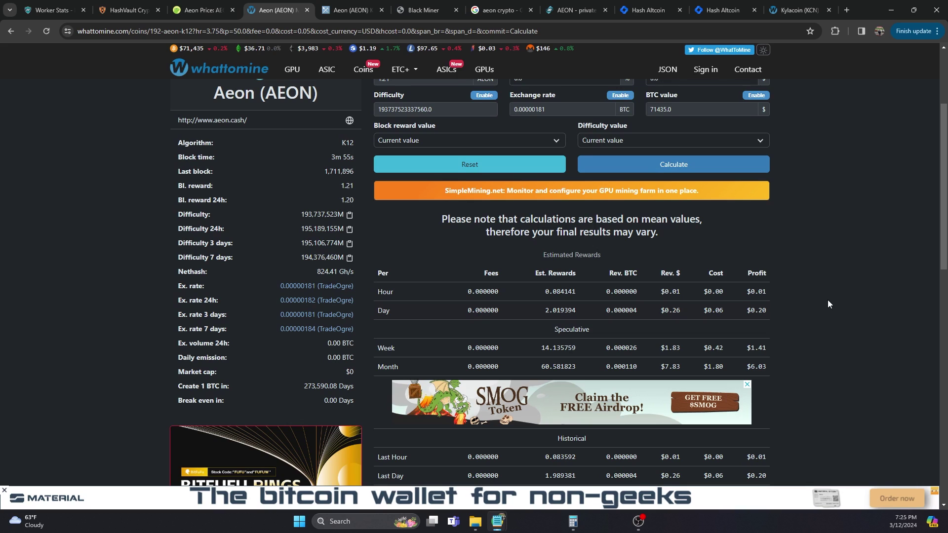
pyautogui.scroll(1, 827, 301)
pyautogui.scroll(2, 831, 307)
pyautogui.scroll(-3, 830, 307)
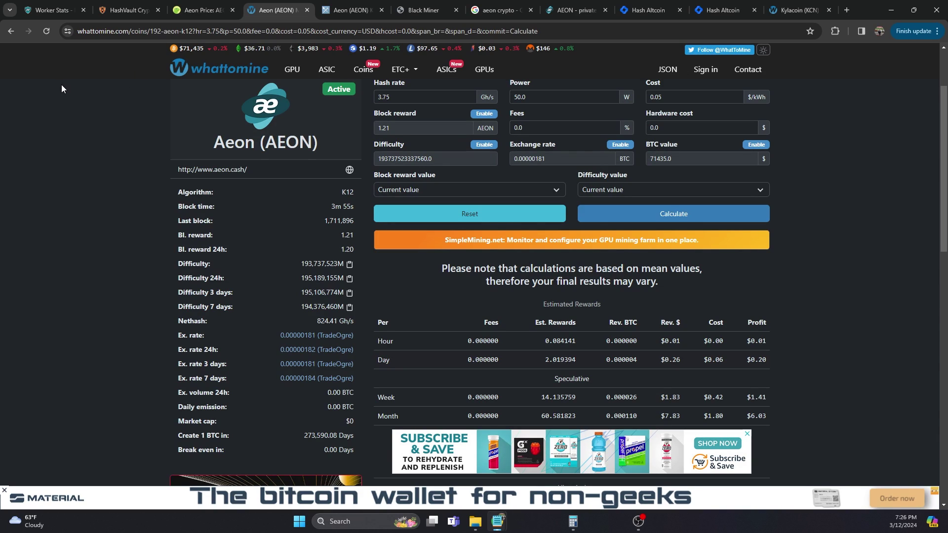
# Read the wallet's 795.01 MH/s solo hash rate, then go to Found Blocks.
pyautogui.click(54, 10)
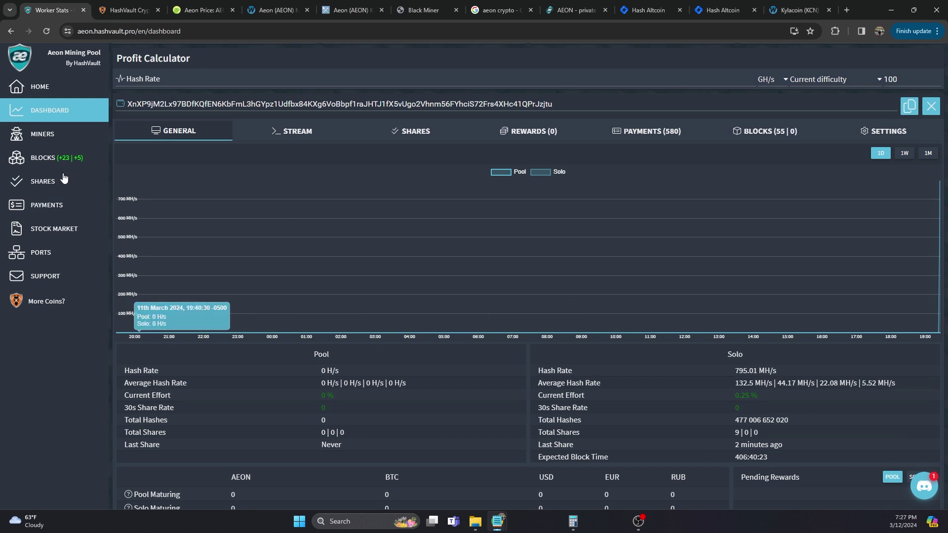
pyautogui.click(74, 159)
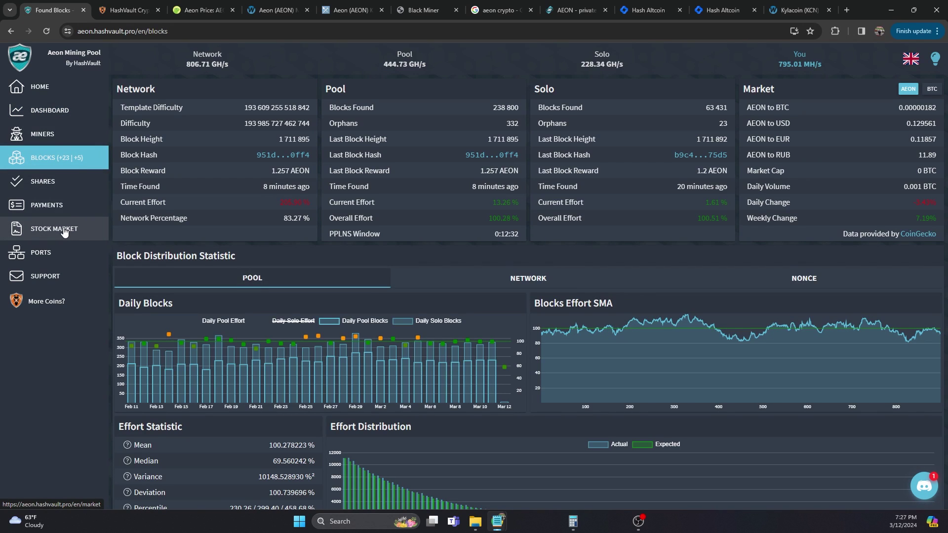
pyautogui.scroll(-7, 259, 311)
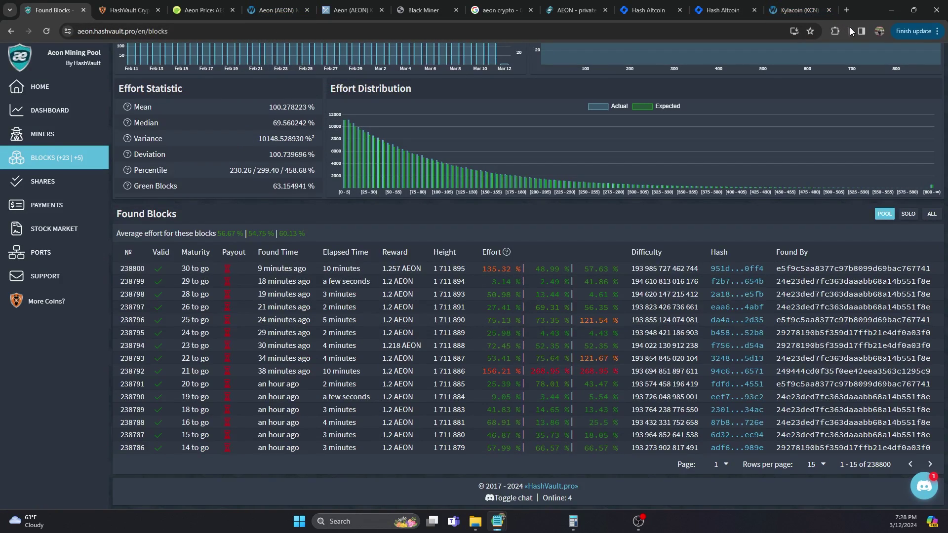
# Show Aeon's Max price history, then trim the chart to start around 2020.
pyautogui.click(200, 10)
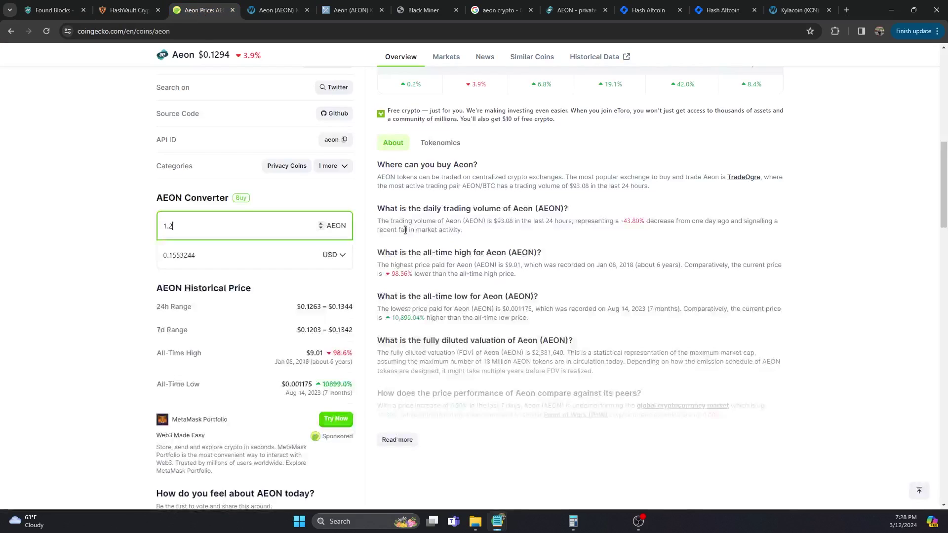
pyautogui.scroll(7, 608, 318)
pyautogui.scroll(3, 608, 317)
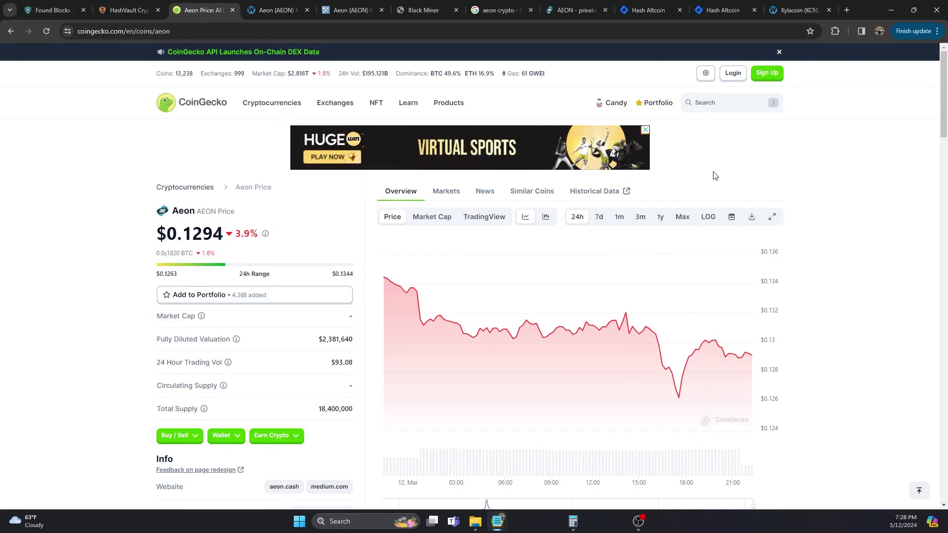
pyautogui.click(660, 217)
pyautogui.click(682, 216)
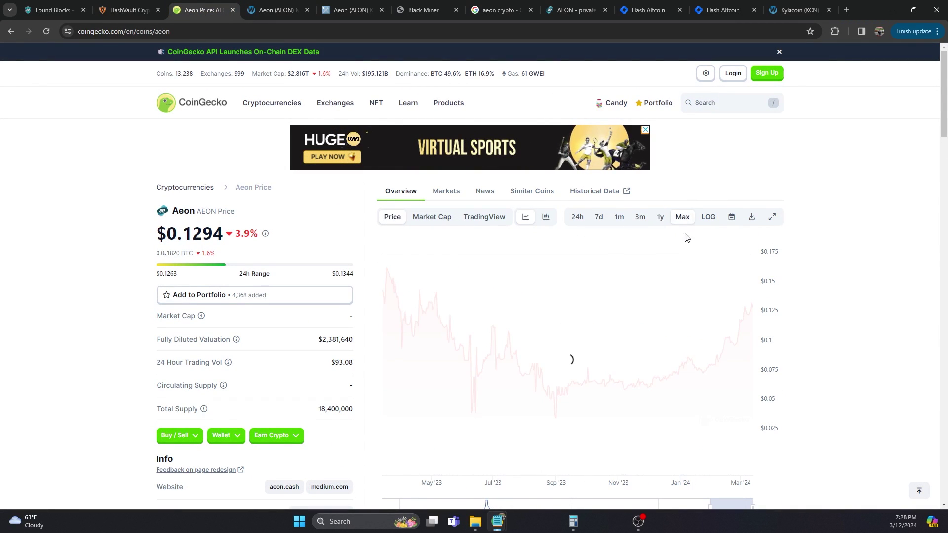
pyautogui.scroll(-3, 881, 339)
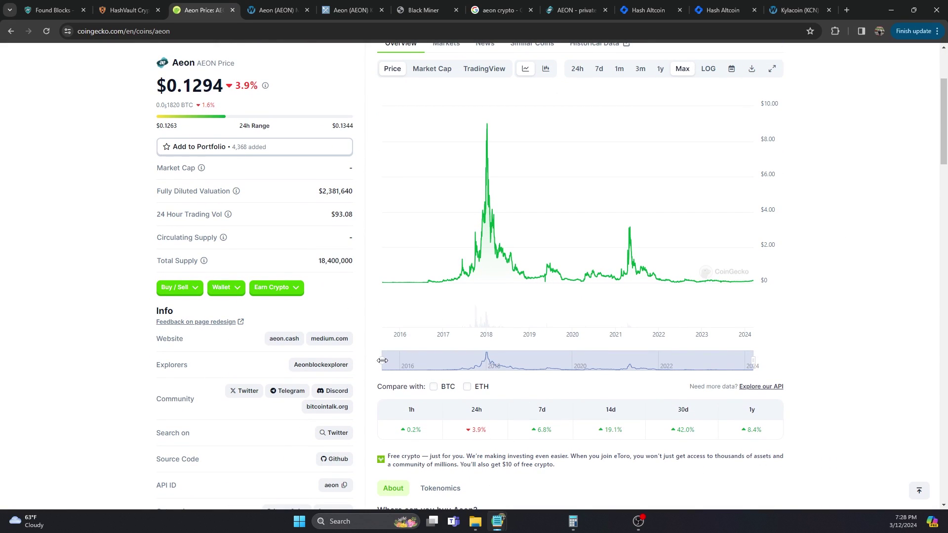
pyautogui.moveTo(384, 369); pyautogui.dragTo(557, 379)
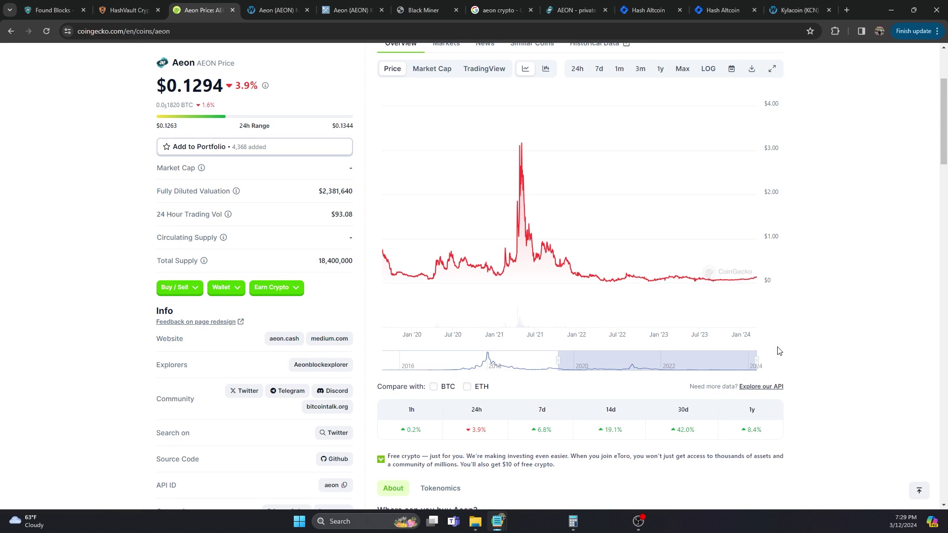
# Shift the chart navigator and extend Aeon's chart back to 2018, including the early-2018 peak.
pyautogui.moveTo(520, 256)
pyautogui.moveTo(560, 360); pyautogui.dragTo(521, 359)
pyautogui.moveTo(710, 361); pyautogui.dragTo(773, 361)
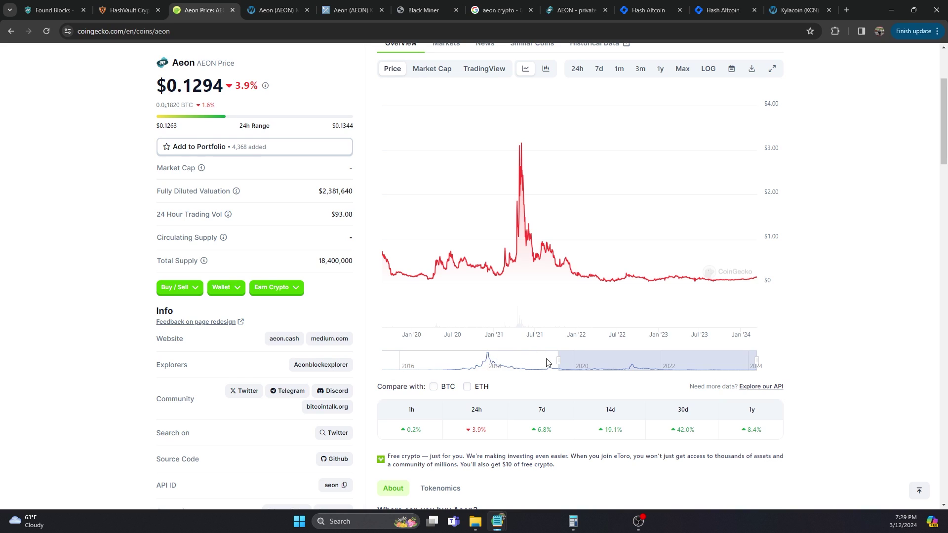
pyautogui.moveTo(557, 366); pyautogui.dragTo(486, 363)
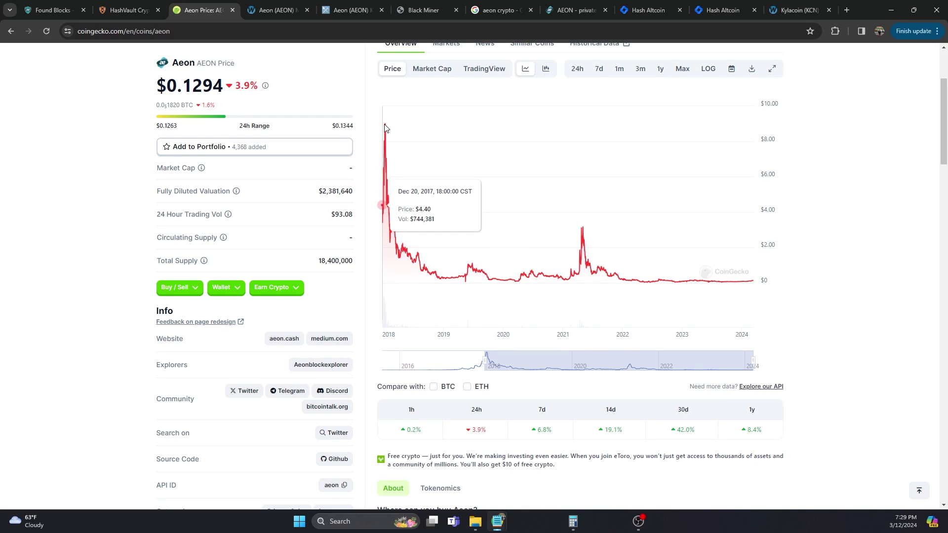
pyautogui.moveTo(387, 125)
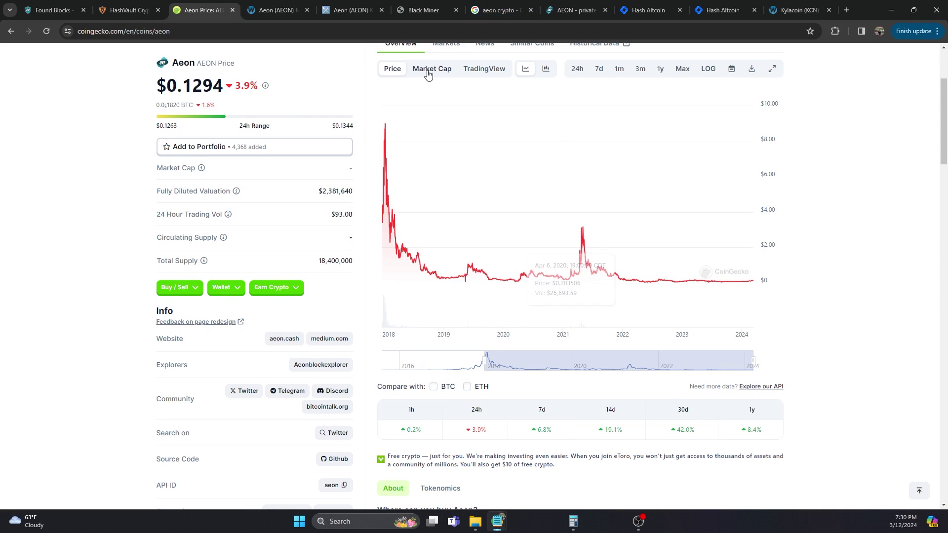
# In Pool/Miner settings, browse the supported algorithms and leave k12 selected.
pyautogui.click(421, 13)
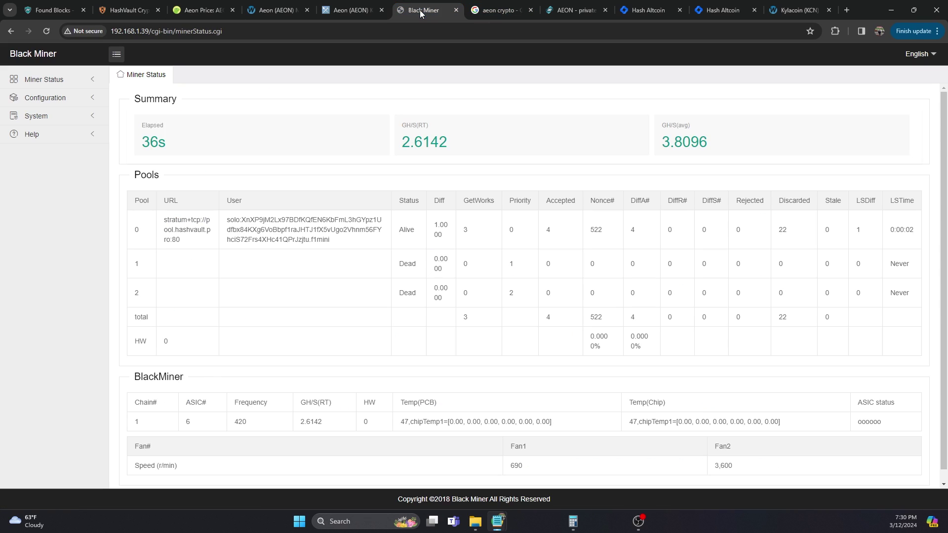
pyautogui.click(40, 84)
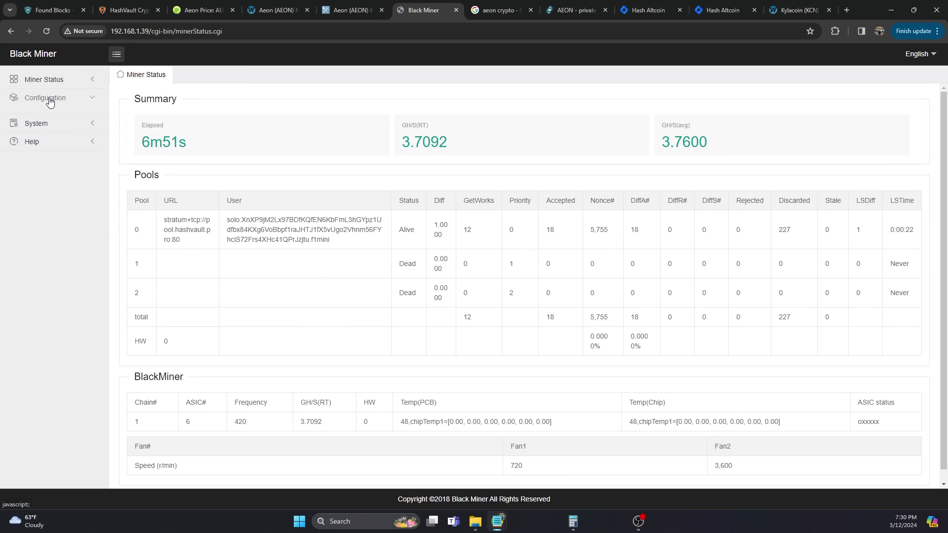
pyautogui.click(45, 98)
pyautogui.click(44, 117)
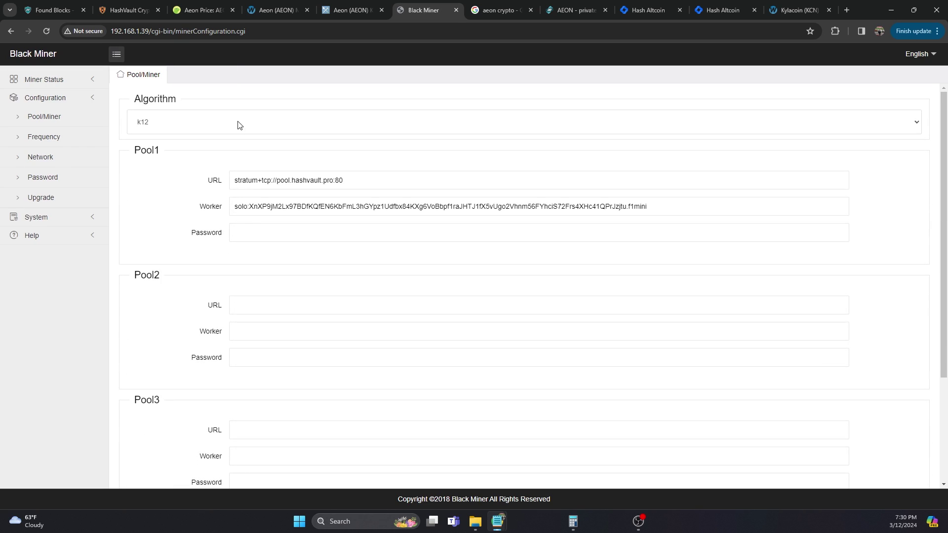
pyautogui.click(238, 122)
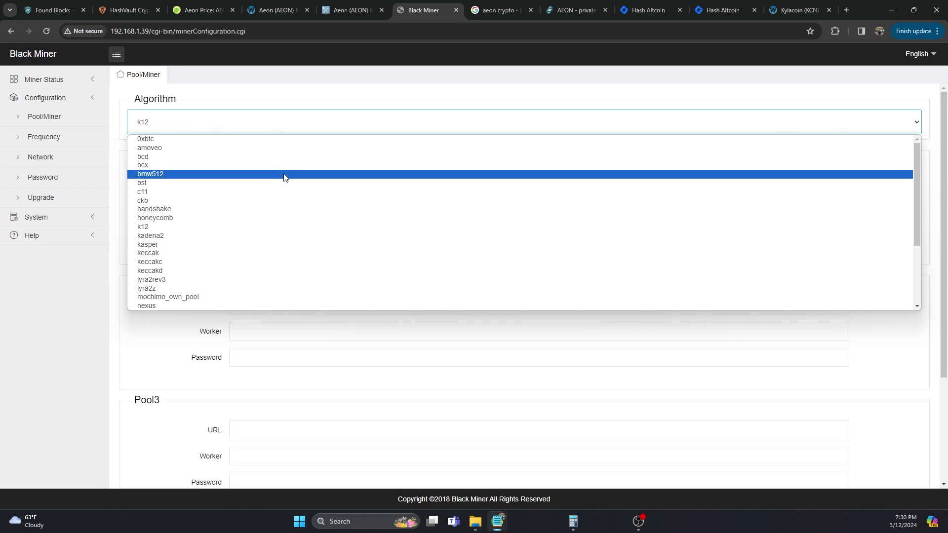
pyautogui.scroll(-3, 303, 197)
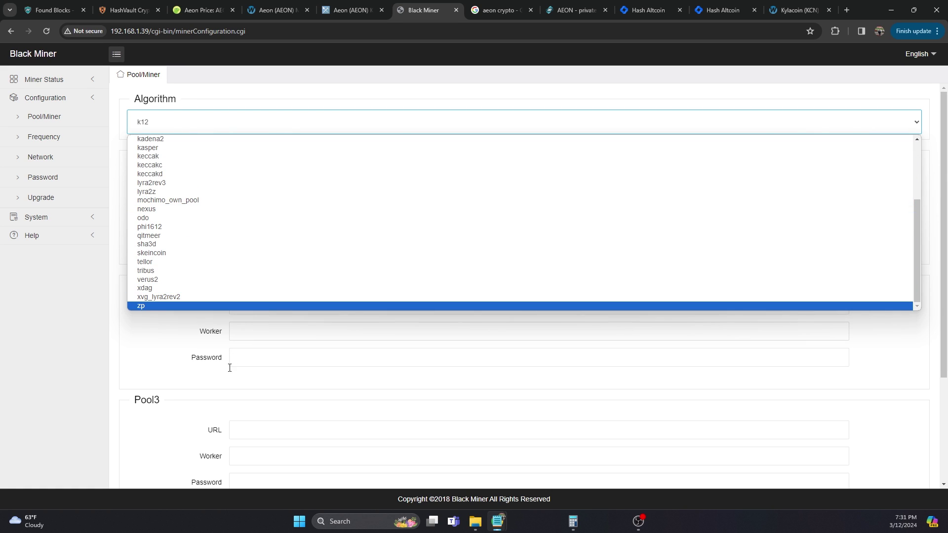
pyautogui.click(138, 351)
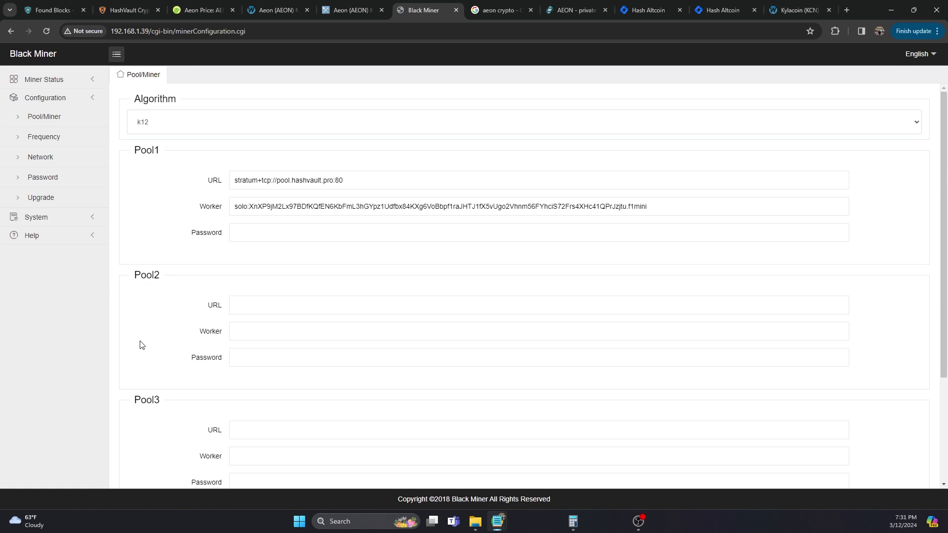